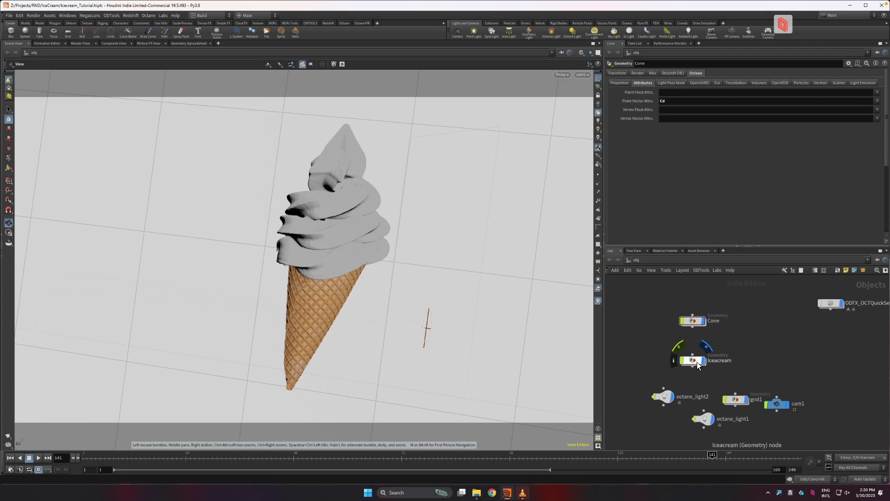
Open the Cone geometry network and display the grid1 node's output in the viewport.
double_click(694, 321)
scroll(681, 287, "up", 5)
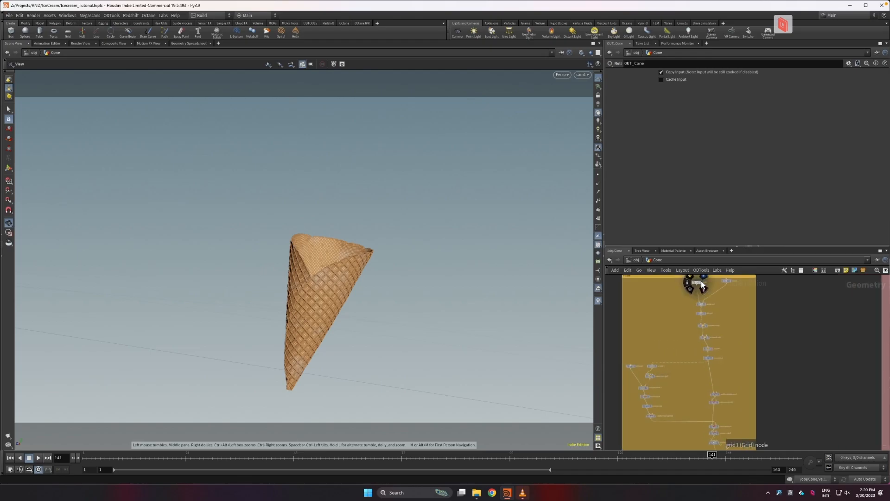
left_click(704, 288)
left_click_drag(387, 278, 334, 222)
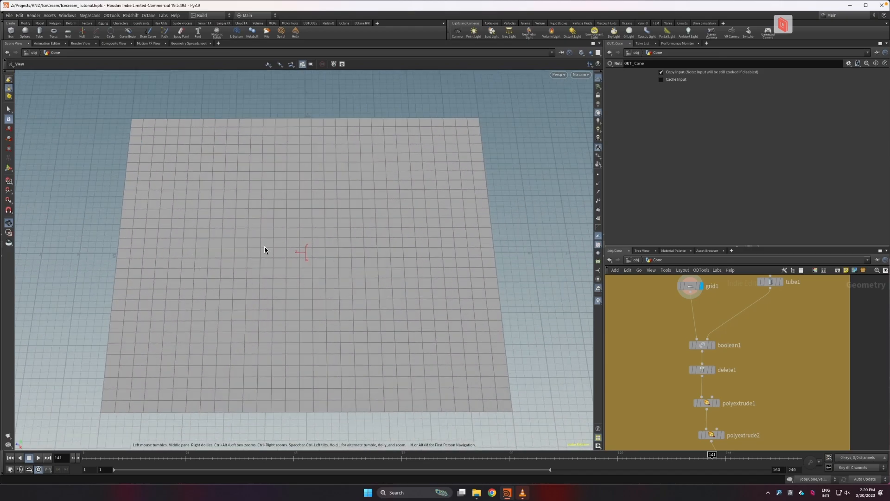
scroll(307, 260, "up", 1)
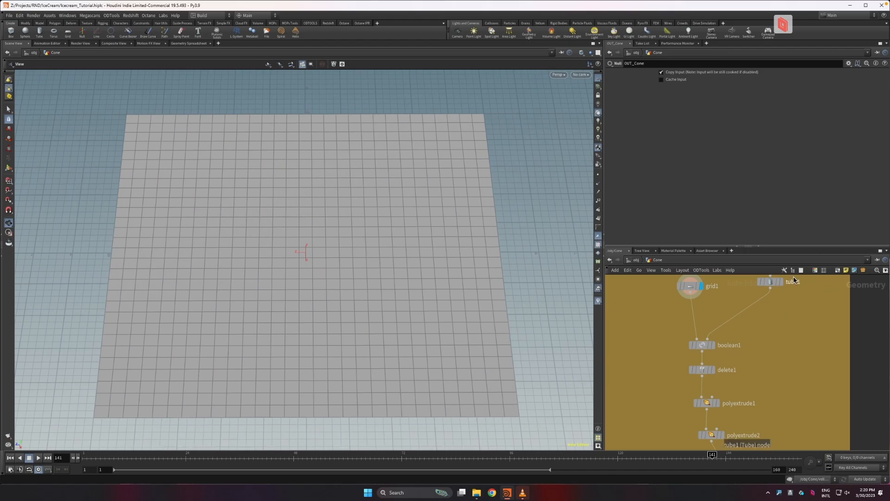
Display the tube1 node's geometry and show its parameters.
mouse_move(785, 286)
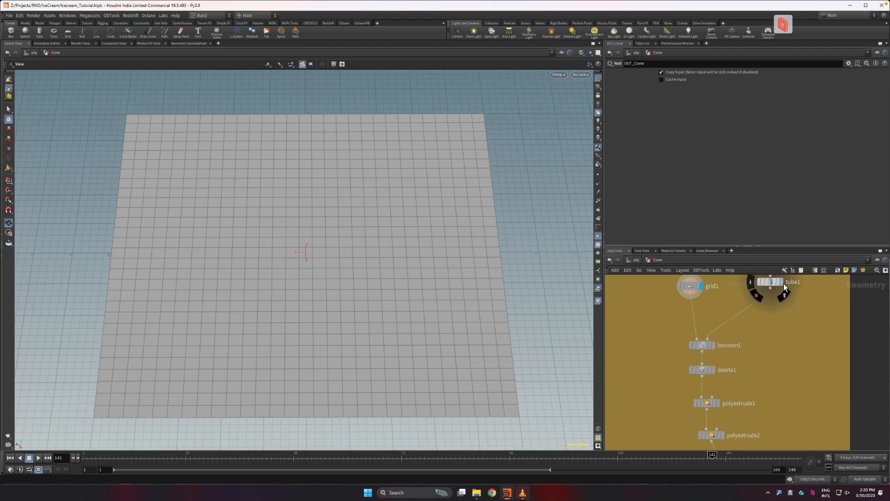
left_click(783, 284)
left_click(773, 282)
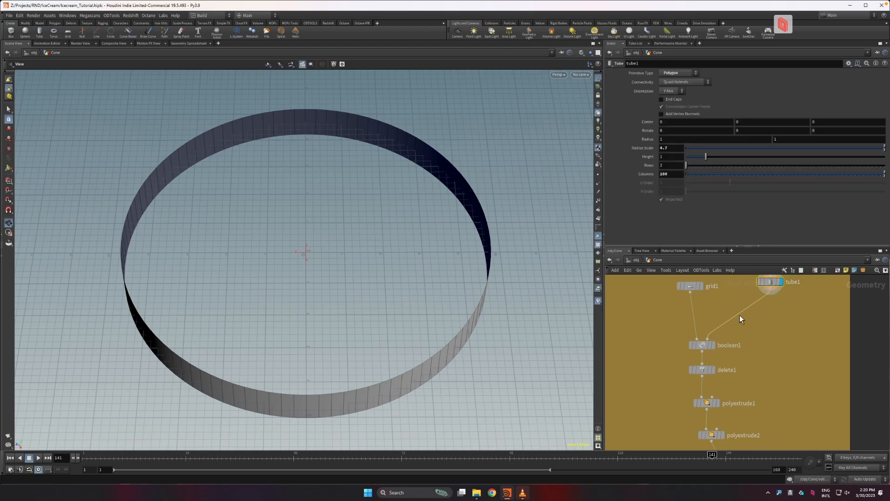
Inspect the boolean1 intersection of grid and tube, then display delete1 with its parameters.
left_click(714, 345)
left_click(705, 346)
left_click_drag(397, 314, 387, 265)
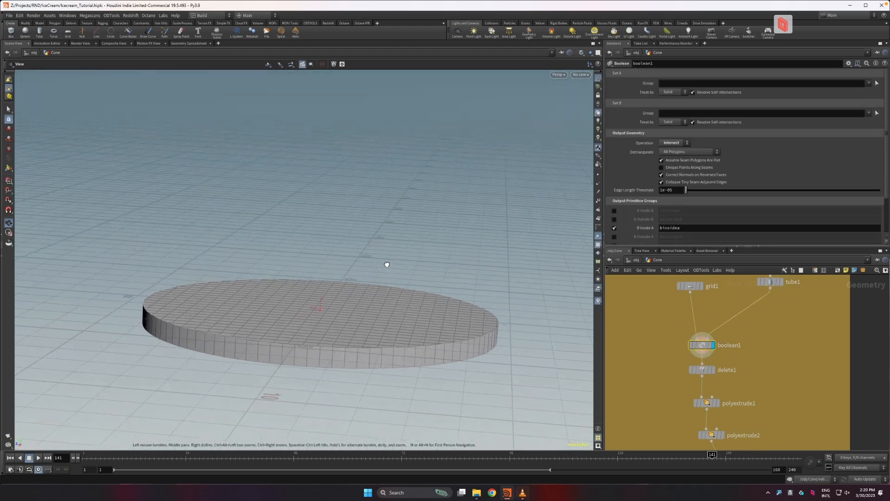
mouse_move(370, 318)
left_mouse_down()
mouse_move(383, 363)
mouse_move(386, 316)
left_mouse_up()
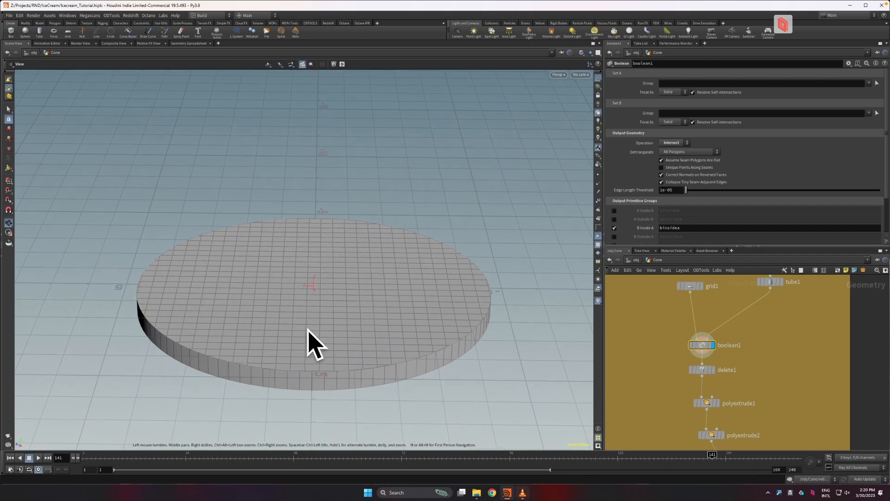
left_click(709, 371)
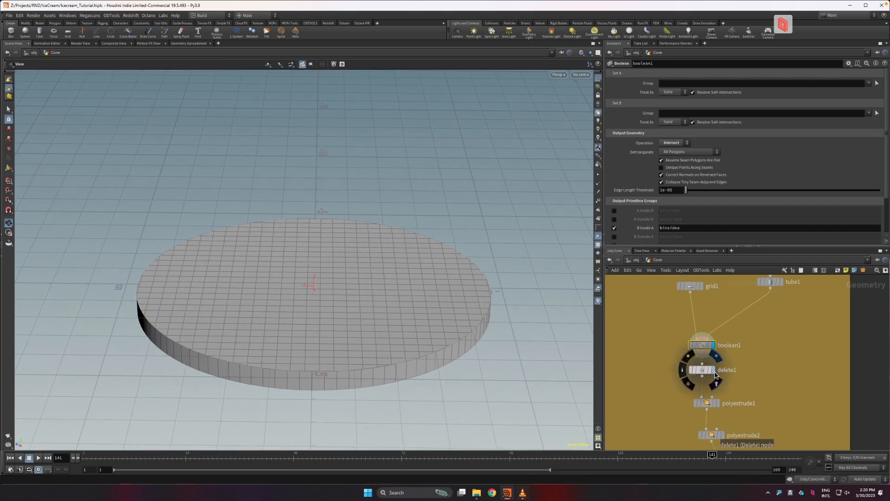
left_click(707, 370)
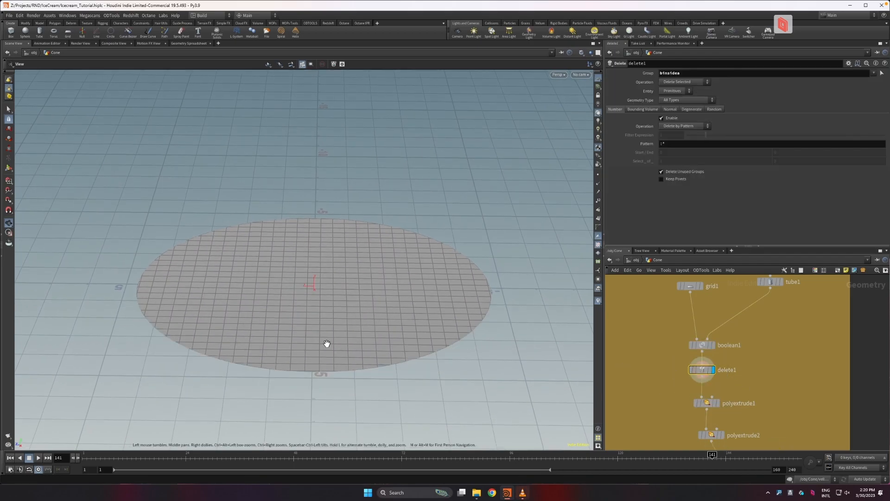
Display the polyextrude1 result and examine its inset on the individual grid faces.
left_click(718, 403)
scroll(422, 360, "up", 6)
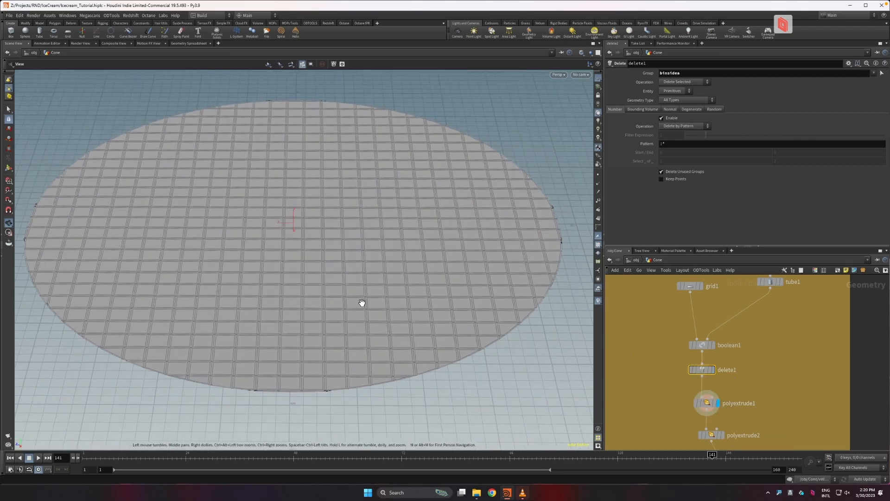
left_click(706, 403)
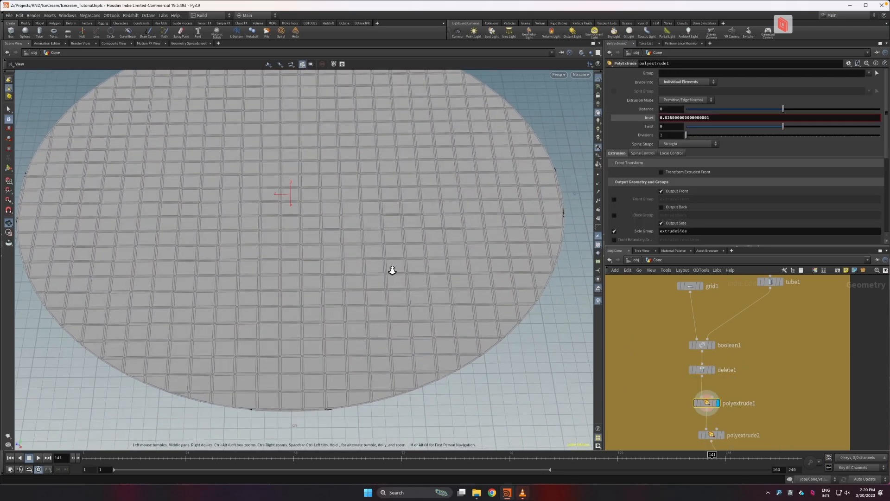
scroll(398, 272, "up", 3)
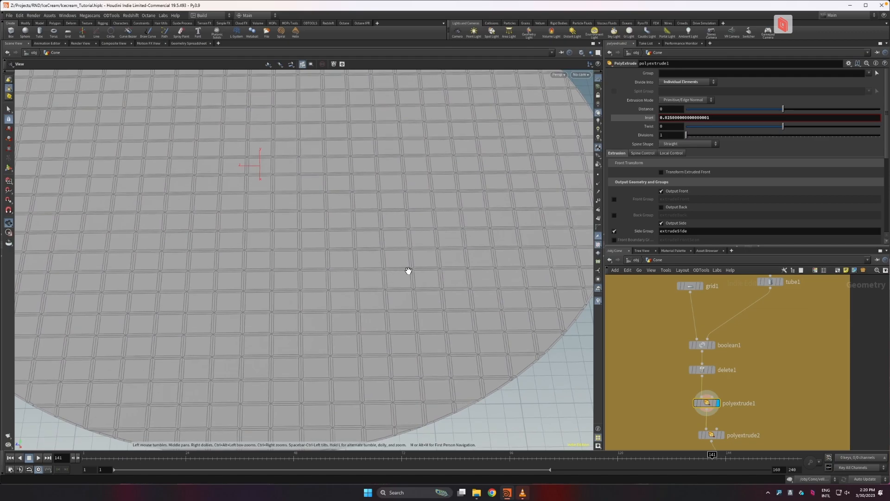
Display polyextrude2 with its parameters and examine the raised waffle ridges from several angles.
scroll(758, 410, "down", 2)
left_click(720, 389)
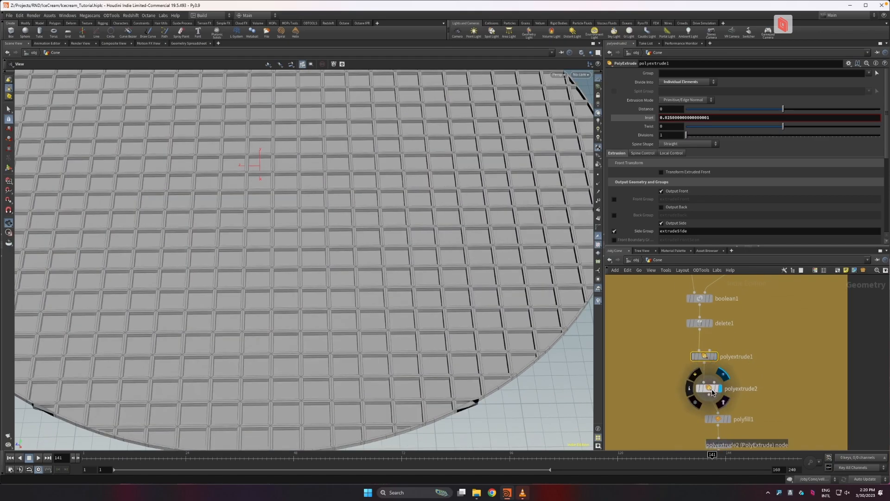
left_click(710, 390)
left_click_drag(441, 308, 417, 321)
scroll(385, 357, "up", 5)
left_click_drag(353, 283, 337, 335)
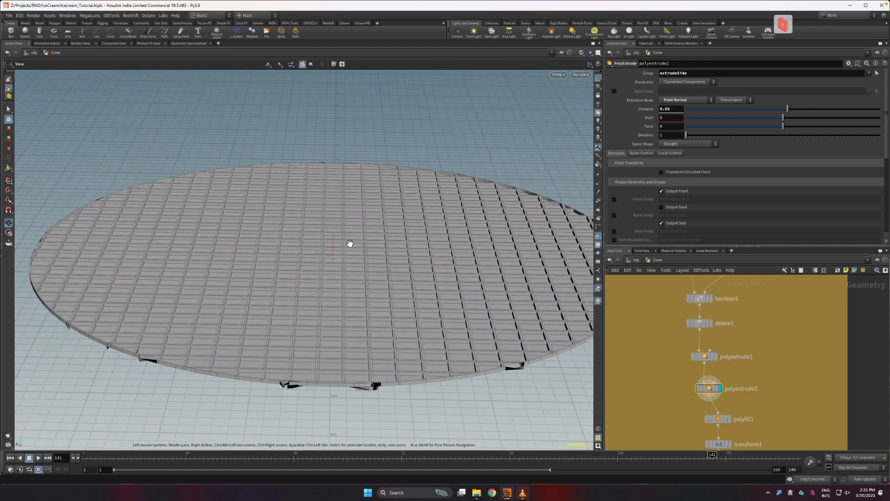
left_click_drag(306, 246, 308, 267)
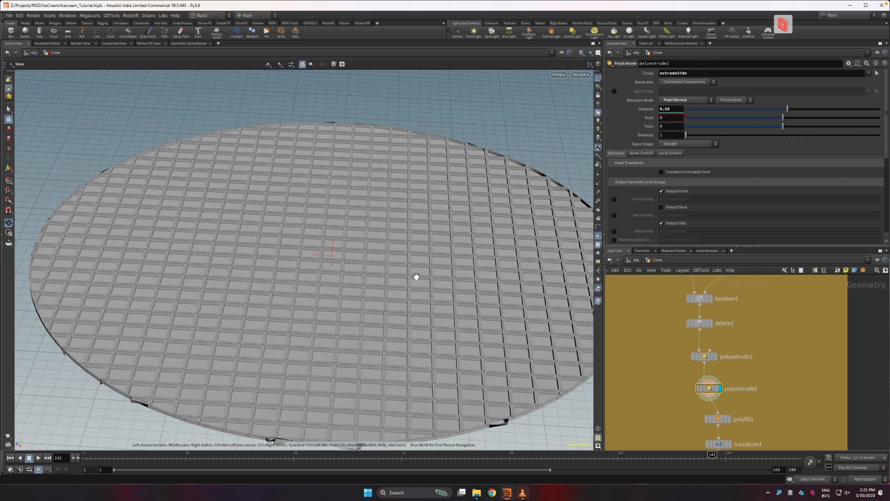
left_click_drag(404, 269, 403, 262)
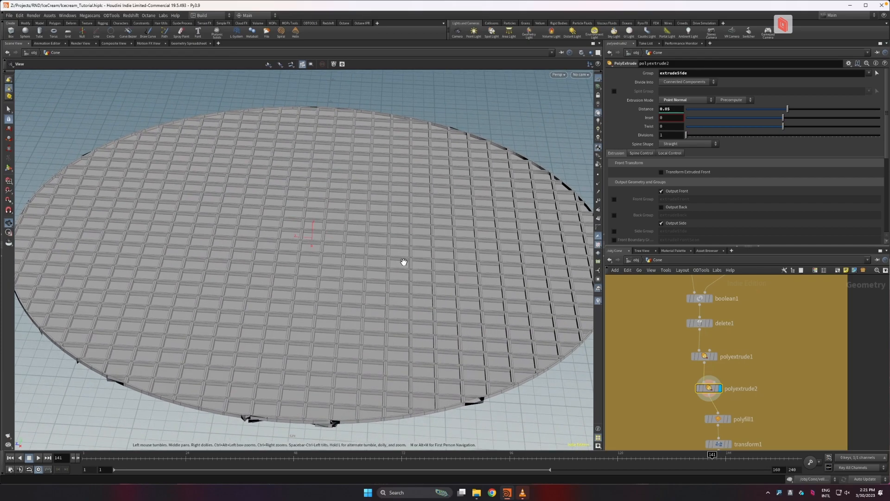
Display polyfill1 with its parameters and examine the patched underside and rim of the waffle disc.
left_click(729, 419)
left_click(724, 419)
left_click_drag(577, 389, 208, 394)
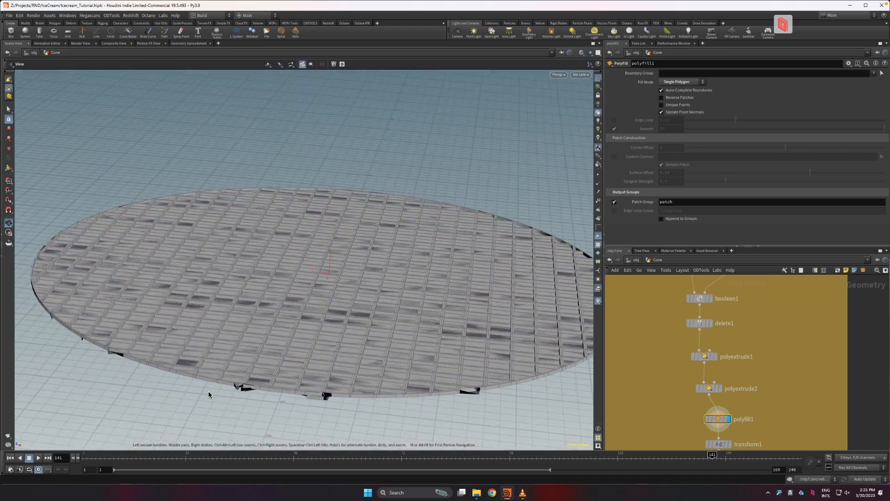
middle_click_drag(489, 376, 464, 369)
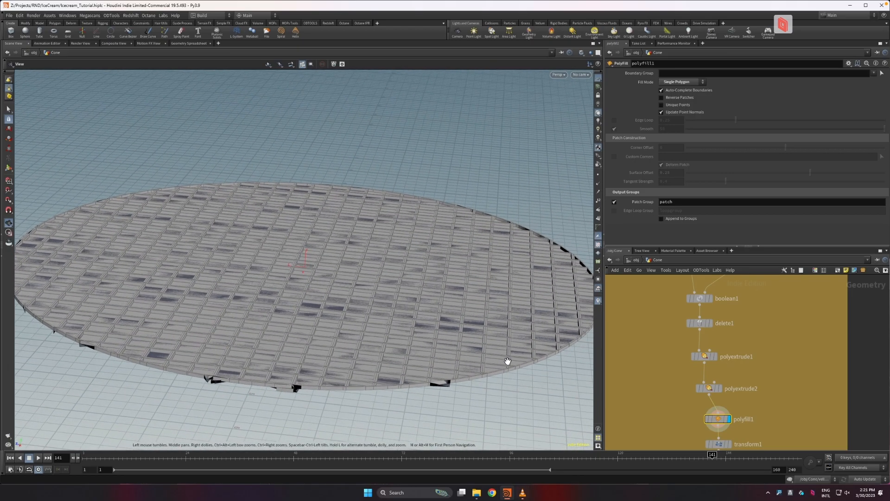
left_click_drag(418, 379, 459, 395)
mouse_move(388, 352)
left_mouse_down()
mouse_move(297, 428)
mouse_move(389, 367)
left_mouse_up()
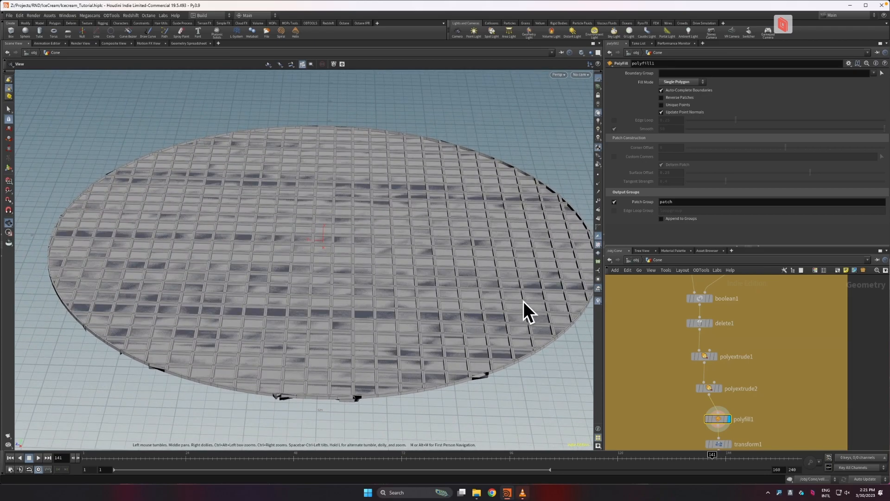
Display transform1 with its parameters and examine the thickness given to the waffle disc by the patch group offset.
middle_click_drag(762, 435, 765, 363)
left_click(732, 373)
left_click(725, 377)
left_click_drag(397, 363, 392, 333)
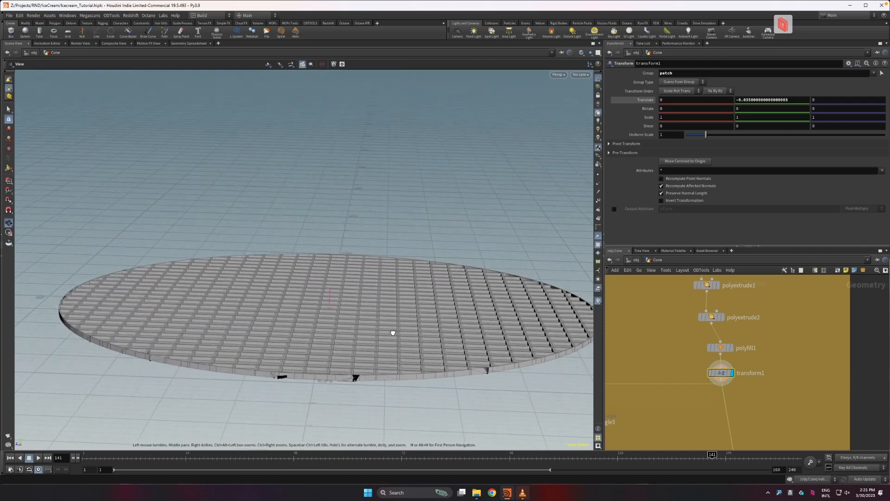
left_click_drag(419, 386, 264, 349)
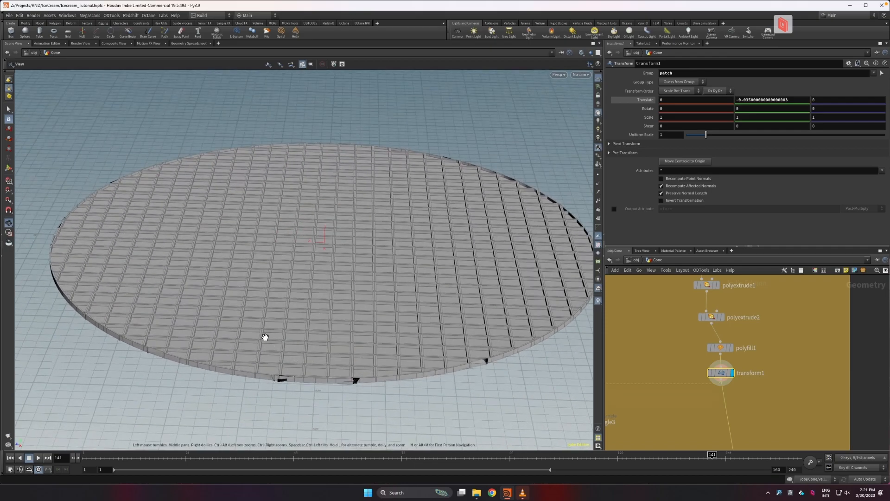
Inspect the VDB conversion of the disc in vdbfrompolygons1 and its smoothing in vdbsmoothsdf1.
scroll(729, 353, "down", 3)
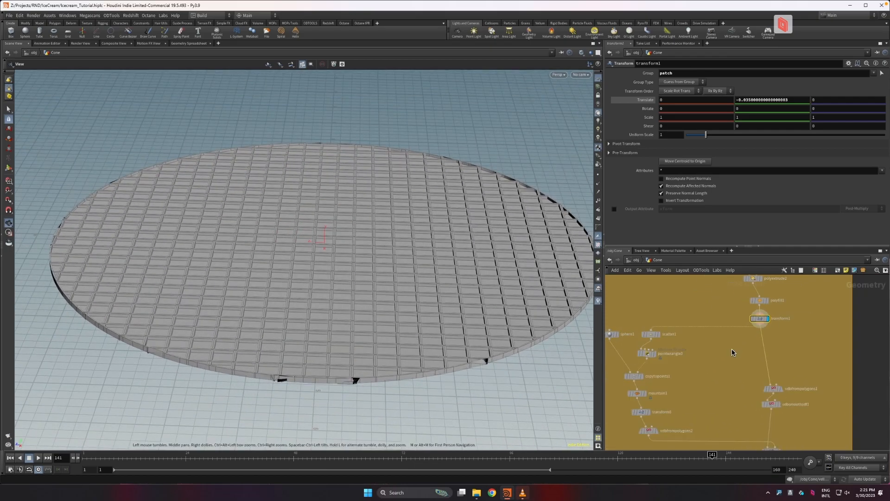
middle_click_drag(728, 354, 681, 318)
scroll(730, 355, "up", 1)
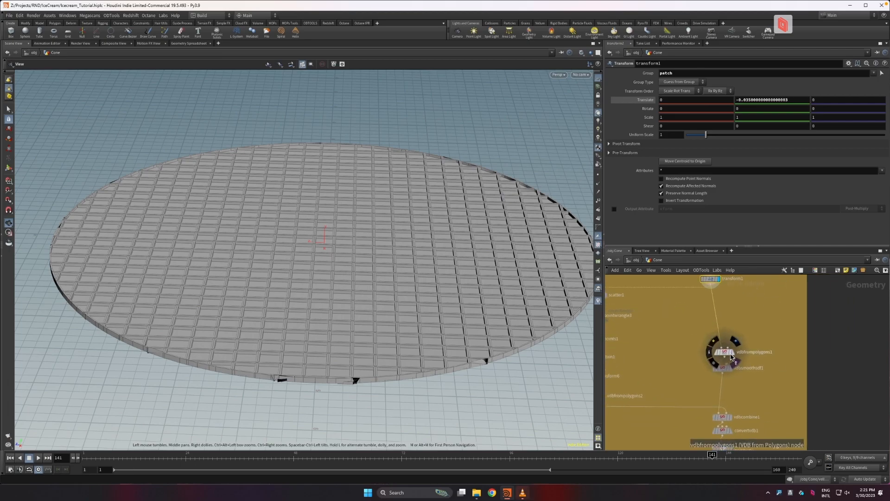
left_click(733, 353)
left_click(726, 354)
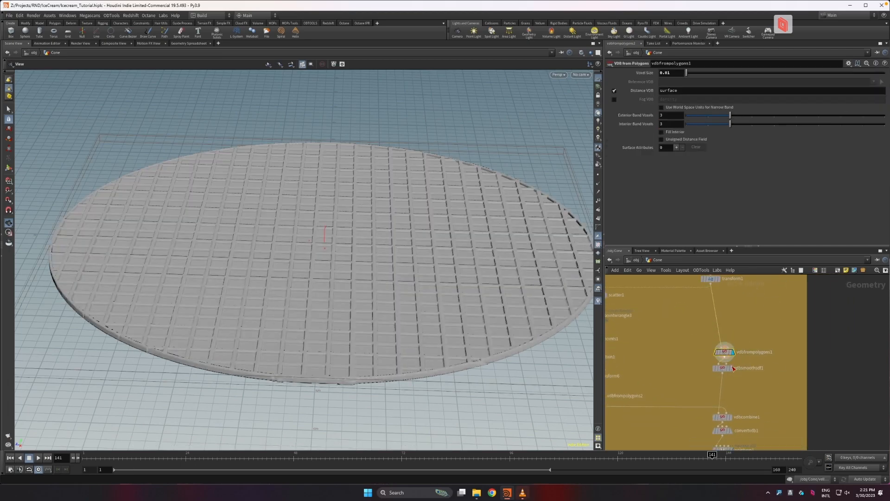
left_click(732, 368)
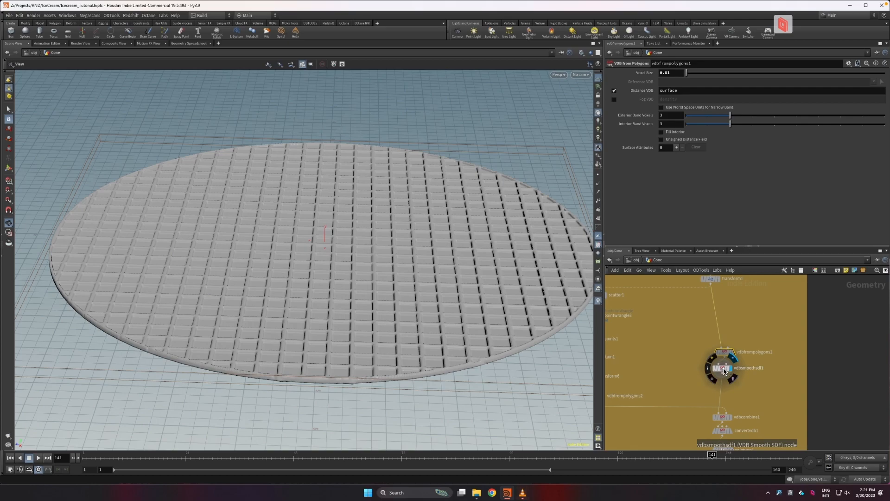
left_click(726, 368)
Display the scattered points of scatter1, followed by the point wrangle below it in the branch.
middle_click_drag(664, 373, 731, 372)
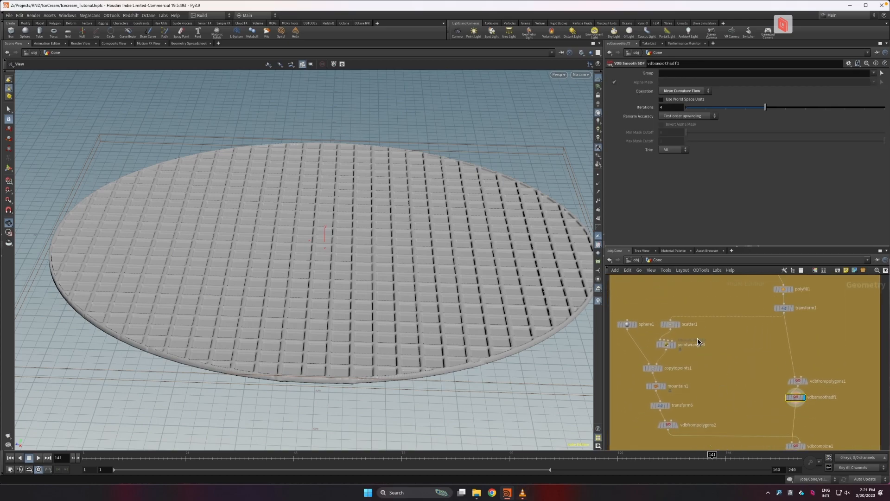
left_click(680, 327)
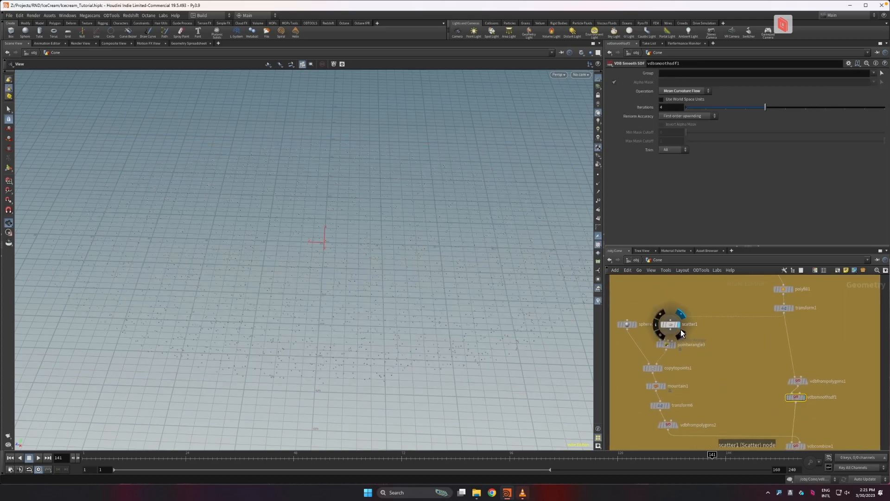
left_click(675, 344)
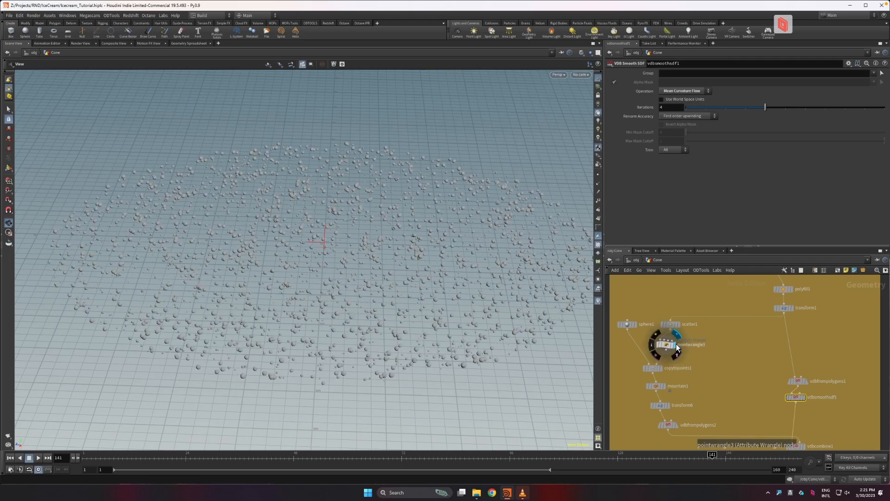
scroll(340, 288, "up", 2)
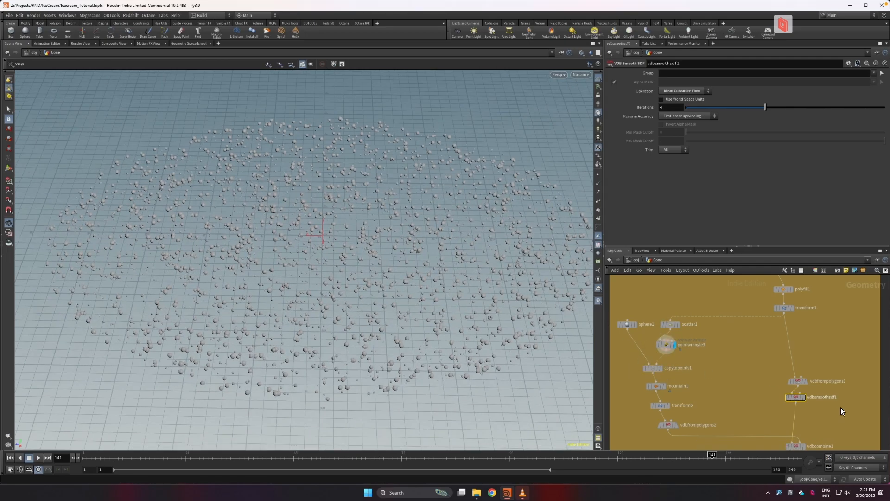
Display the copytopoints1 spheres and the mountain1 noise on them, and examine the deformed pieces up close.
left_click(661, 369)
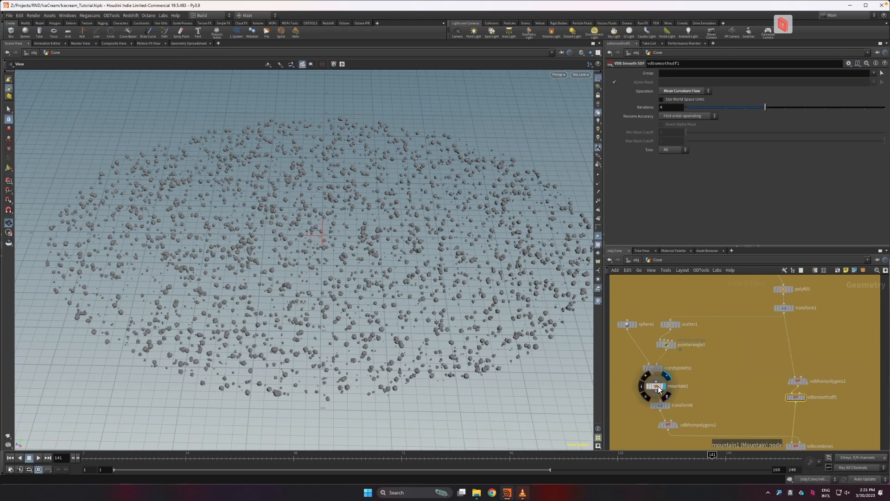
left_click(663, 386)
scroll(362, 257, "up", 5)
scroll(362, 257, "down", 3)
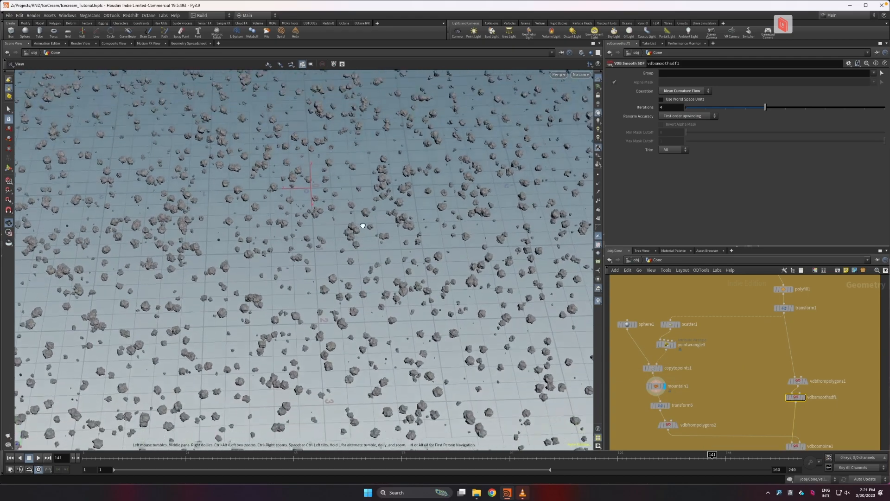
Display transform6 with its parameters and examine the vertical offset of the scattered pieces.
left_click(669, 405)
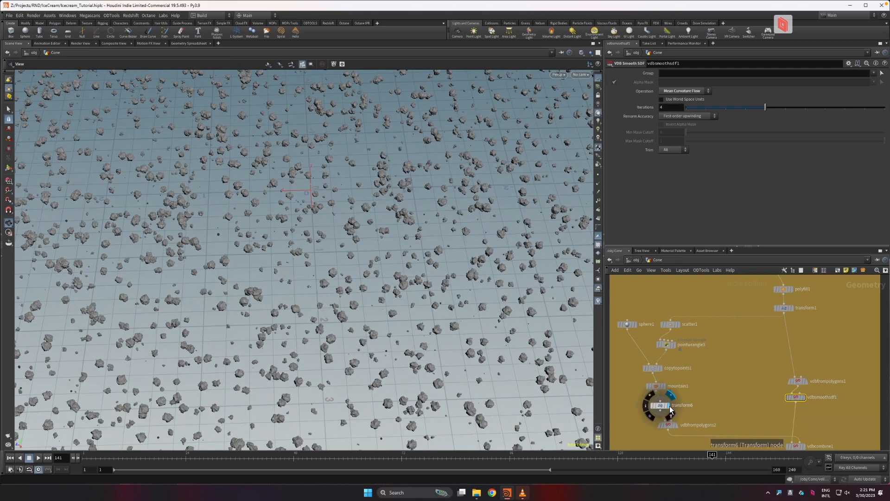
left_click(659, 405)
left_click_drag(397, 334, 367, 305)
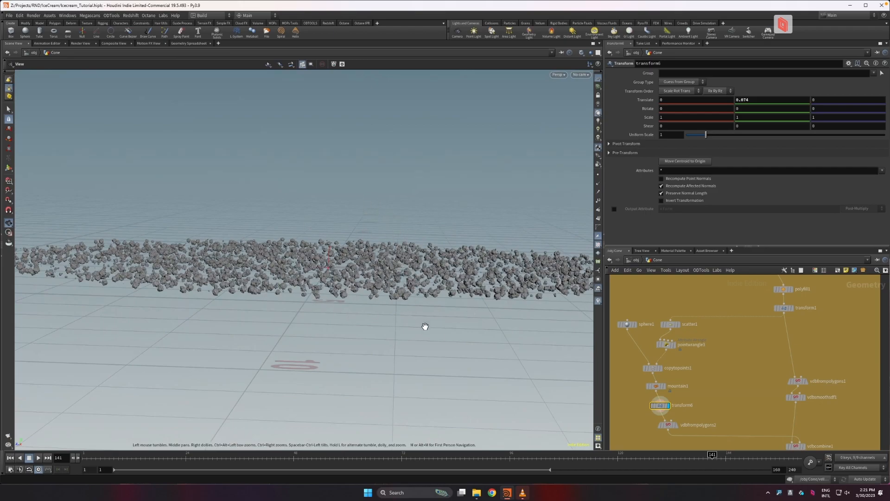
Display vdbfrompolygons2 with its parameters and examine the scattered pieces as a VDB.
left_click(677, 429)
left_click(670, 426)
left_click_drag(422, 267, 392, 333)
Display vdbcombine1 with its SDF Difference settings and examine the chipped waffle surface up close.
middle_click_drag(831, 416, 818, 359)
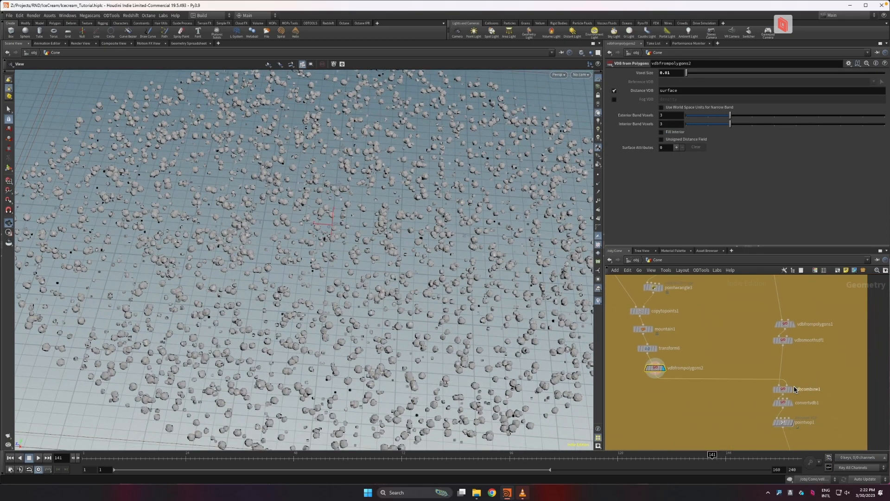
left_click(795, 390)
left_click(786, 391)
mouse_move(314, 297)
left_mouse_down()
mouse_move(354, 255)
mouse_move(333, 309)
mouse_move(316, 288)
left_mouse_up()
right_click_drag(315, 282, 317, 359)
middle_click_drag(391, 247, 330, 228)
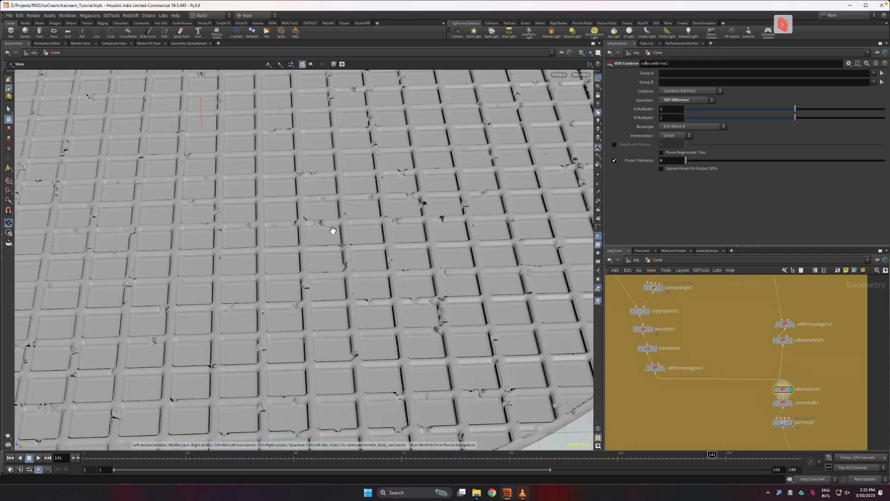
Display convertvdb1 with its parameters and examine the waffle disc as a polygon mesh.
right_click_drag(487, 264, 494, 328)
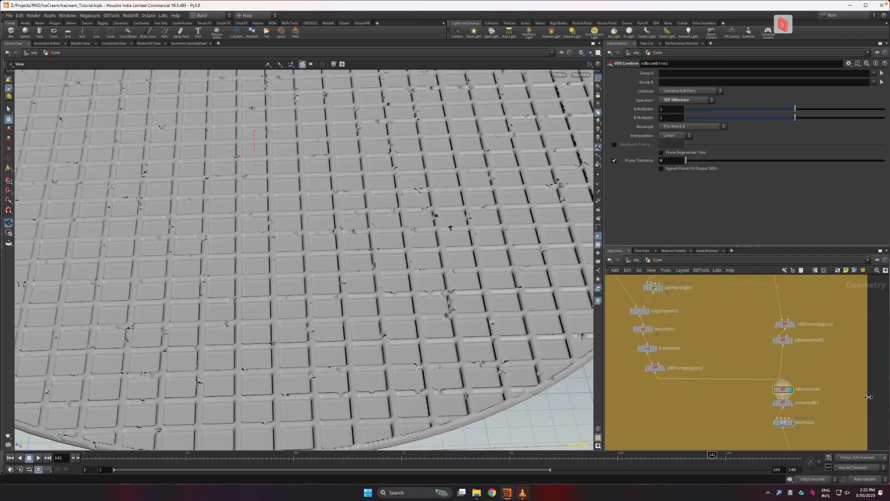
middle_click_drag(811, 404, 782, 366)
left_click(761, 365)
left_click(754, 364)
left_click_drag(431, 312, 503, 275)
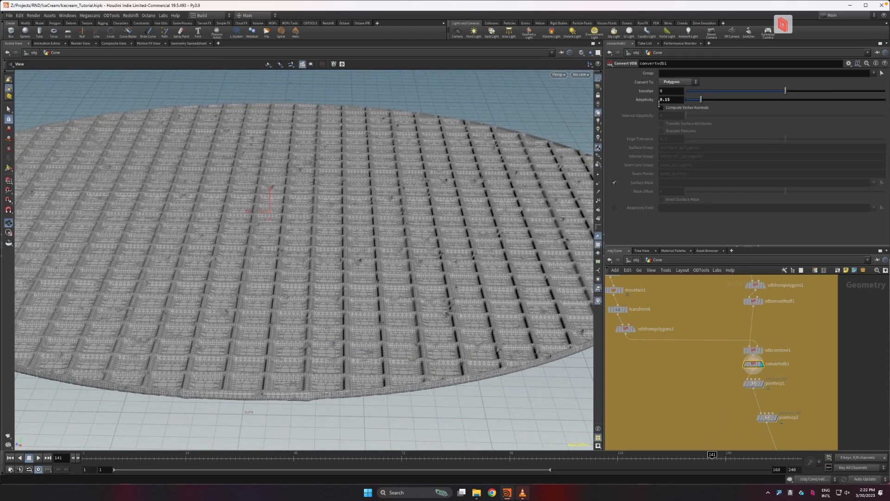
Display pointvop1 and inspect the turbnoise1 settings inside it, returning to the Cone network.
left_click(763, 383)
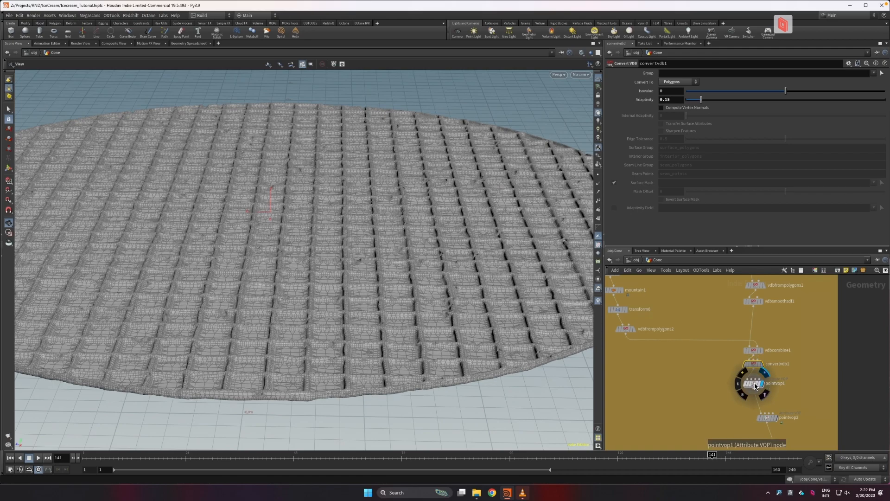
left_click(754, 383)
double_click(755, 384)
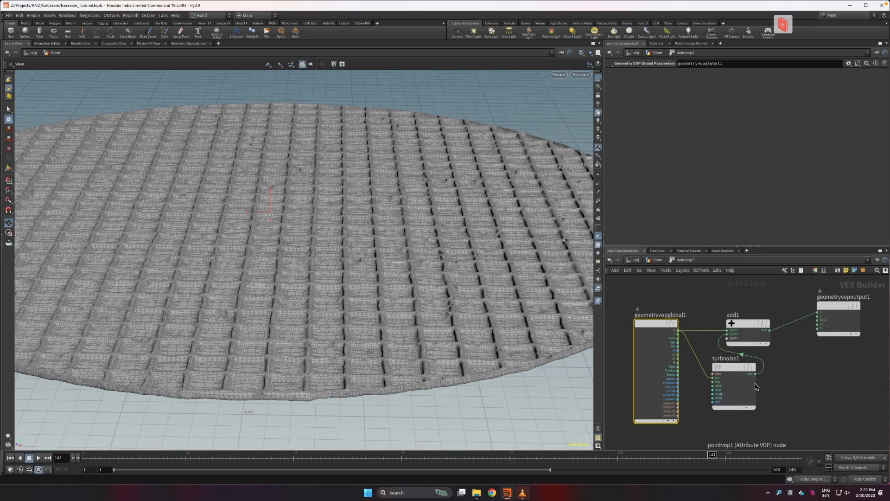
left_click(726, 367)
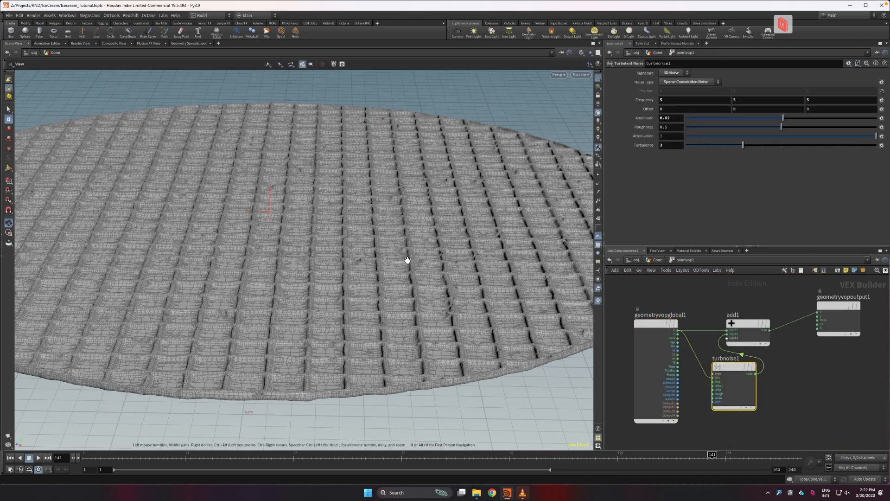
left_click(661, 260)
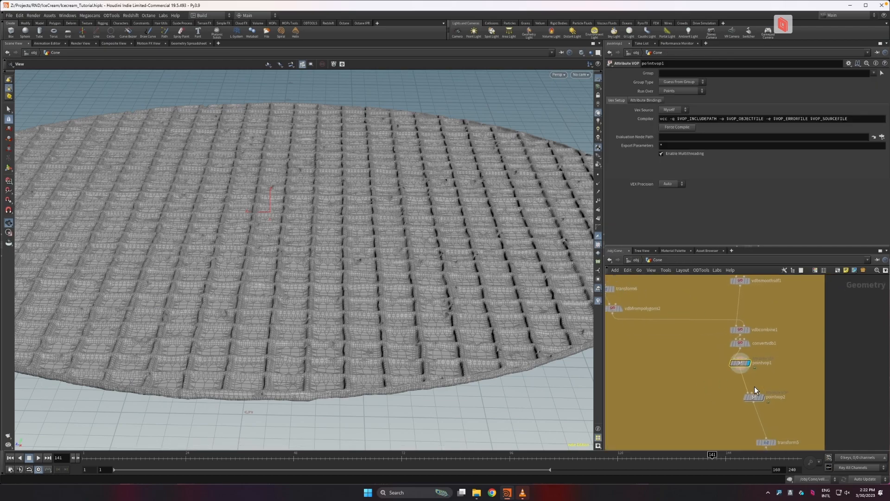
Display pointvop2 with its ramp parameters and examine the colour variation over the whole waffle disc.
left_click(763, 396)
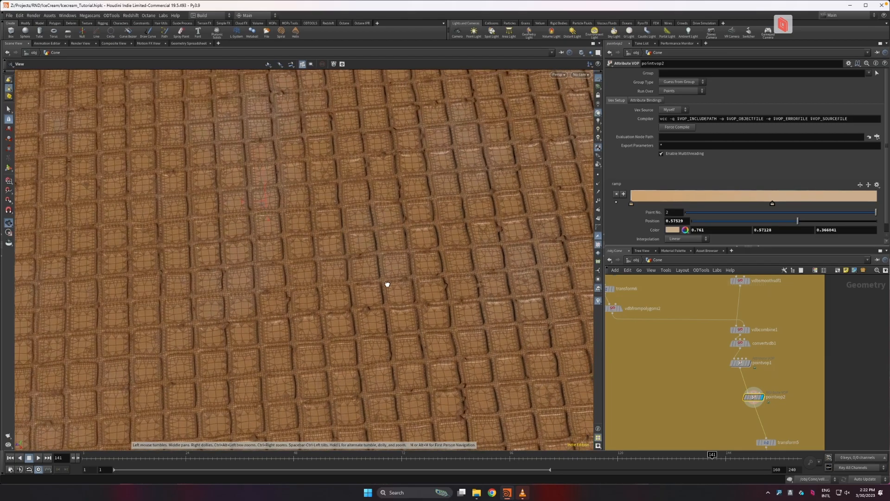
right_click_drag(387, 284, 390, 363)
left_click_drag(337, 293, 333, 272)
right_click_drag(334, 278, 341, 320)
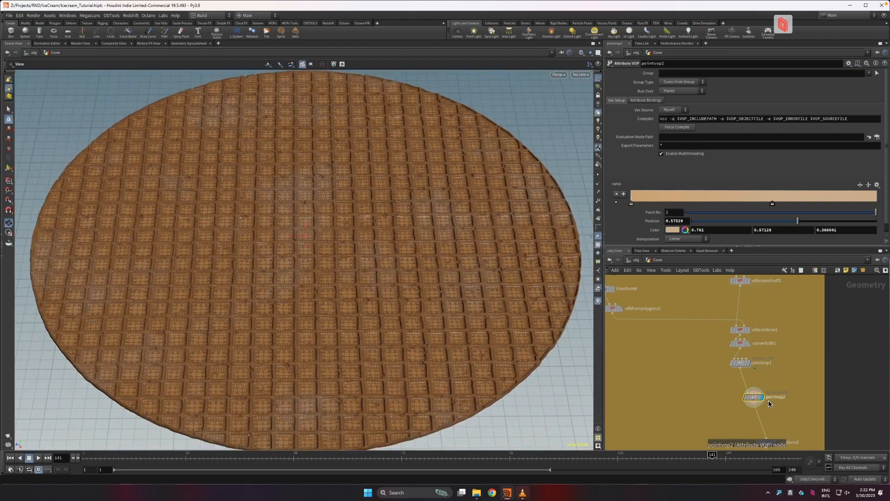
Inspect turbnoise1 and ramp1 inside pointvop2, then return to the Cone network and view the coloured disc from other angles.
double_click(754, 397)
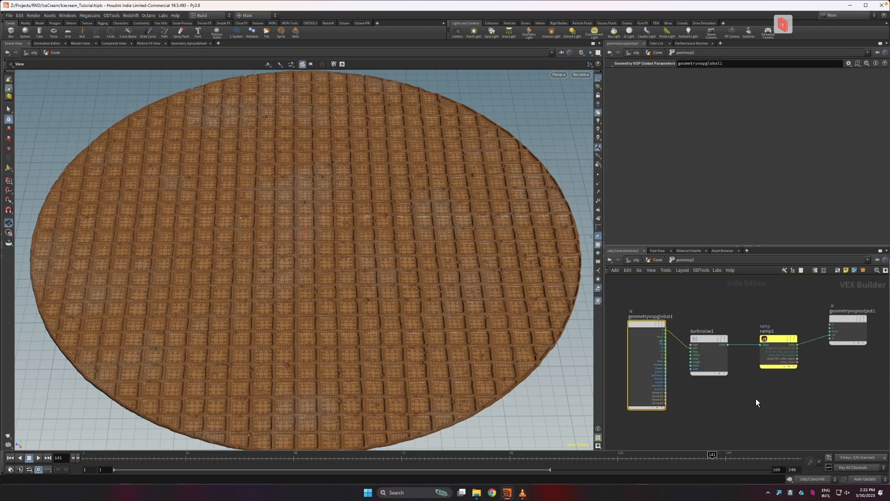
left_click(699, 340)
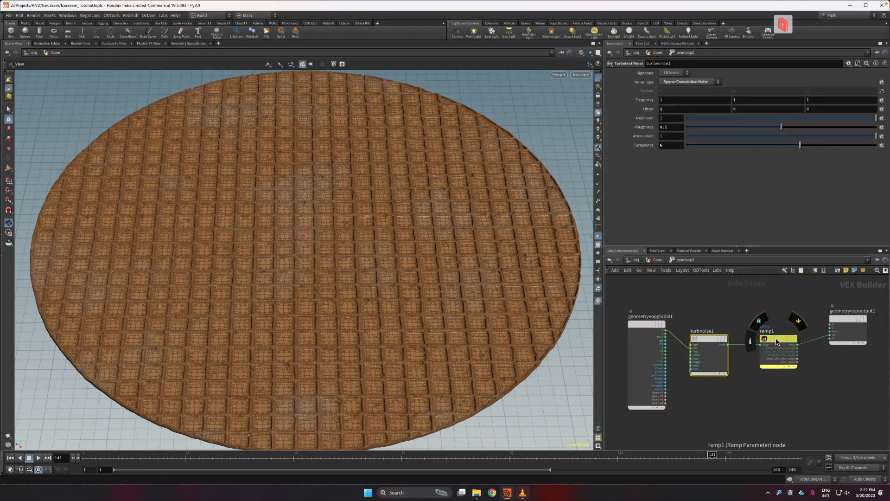
left_click(777, 342)
left_click(659, 260)
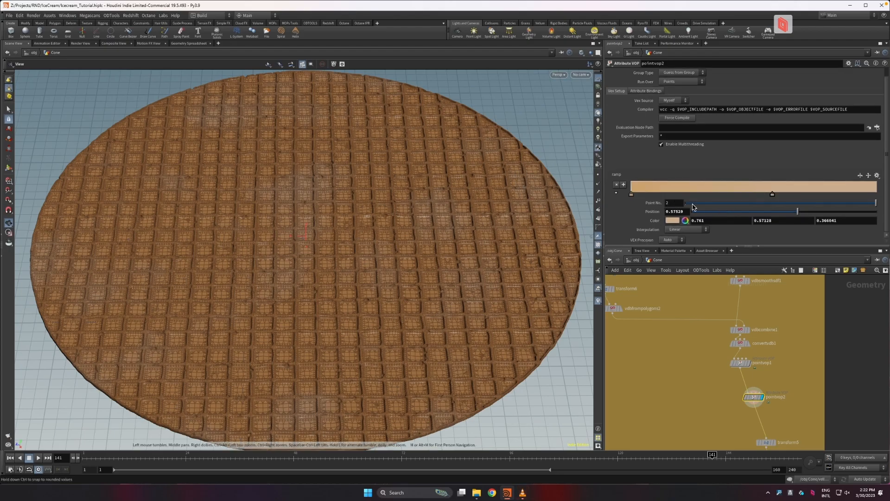
left_click_drag(235, 234, 220, 296)
right_click_drag(221, 296, 282, 245)
left_click_drag(282, 245, 253, 274)
right_click_drag(253, 274, 315, 155)
Display transform5 with its scale parameters and examine the flipped disc from a low angle.
middle_click_drag(779, 446, 756, 394)
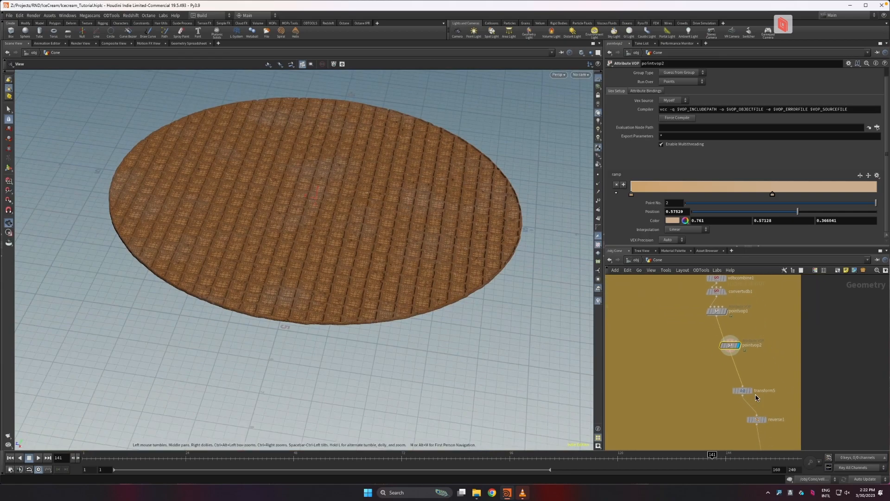
left_click(750, 391)
left_click(740, 392)
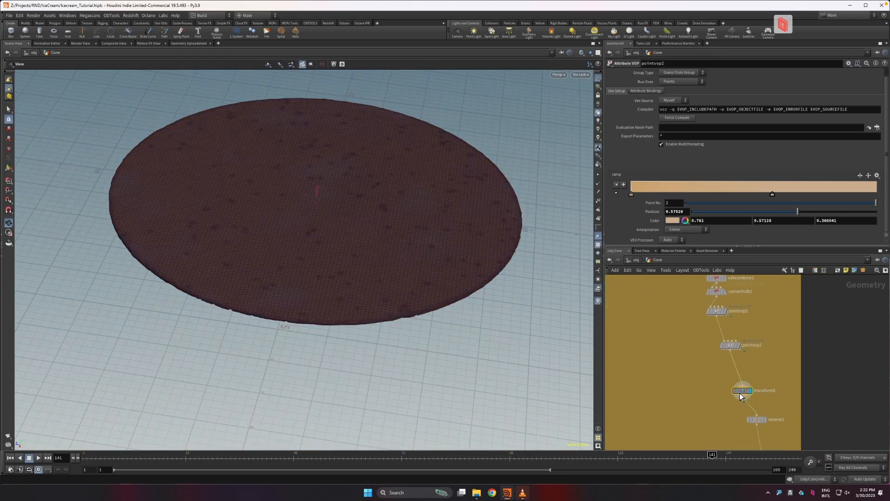
left_click_drag(377, 336, 335, 250)
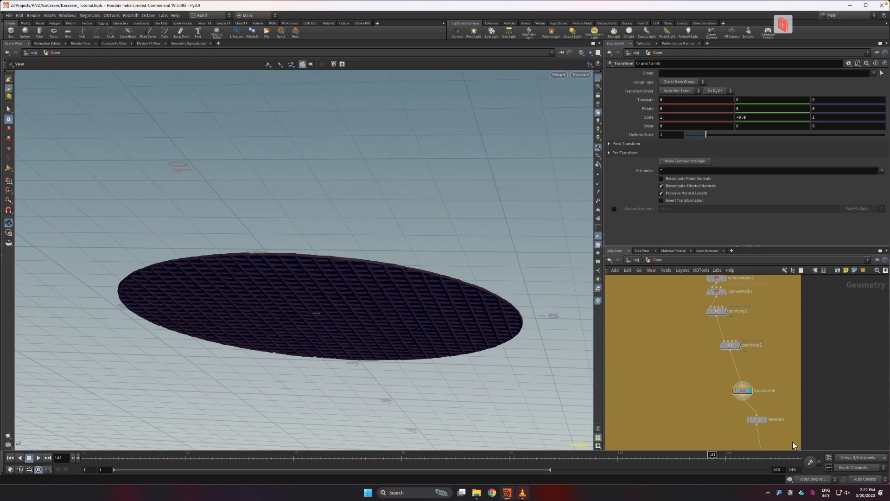
Display reverse1 to examine the disc's face orientation from both sides, and recheck the parameters of transform5.
left_click(765, 419)
left_click(757, 420)
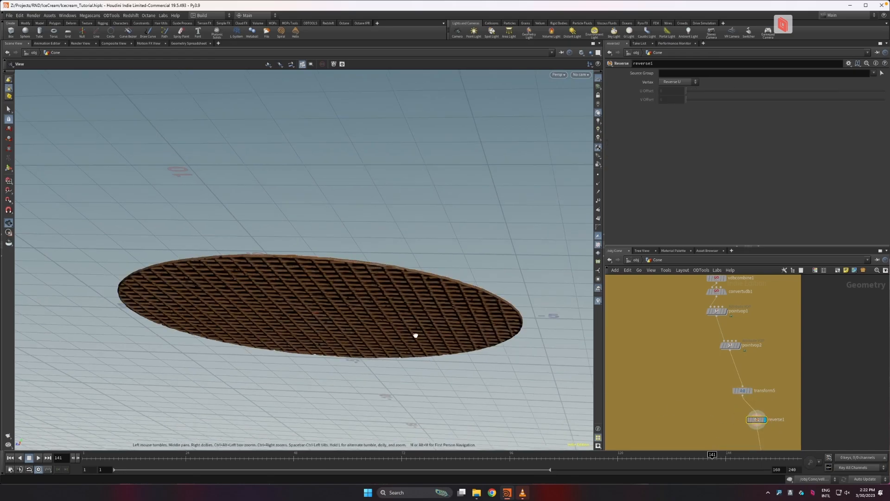
left_click_drag(414, 323, 473, 378)
middle_click_drag(745, 385, 702, 337)
left_click(699, 342)
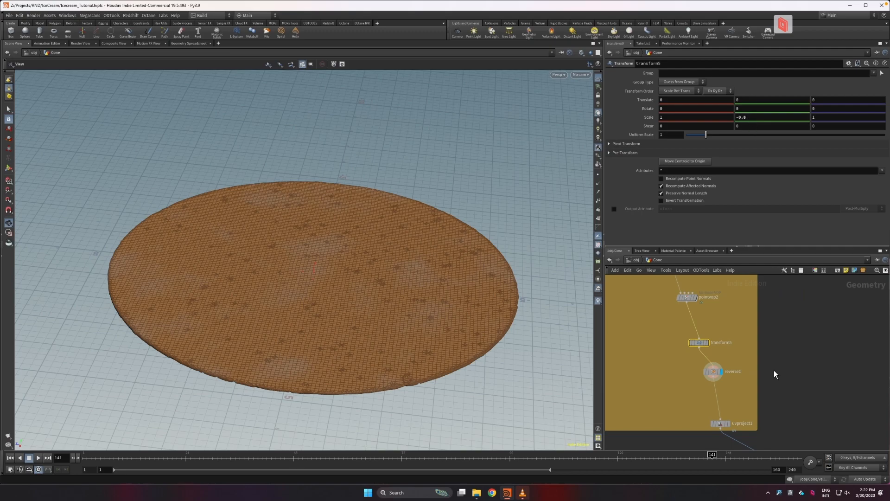
middle_click_drag(772, 348, 718, 310)
Display uvproject1 with its orthographic projection settings and examine the UV checker pattern on the disc.
left_click(668, 385)
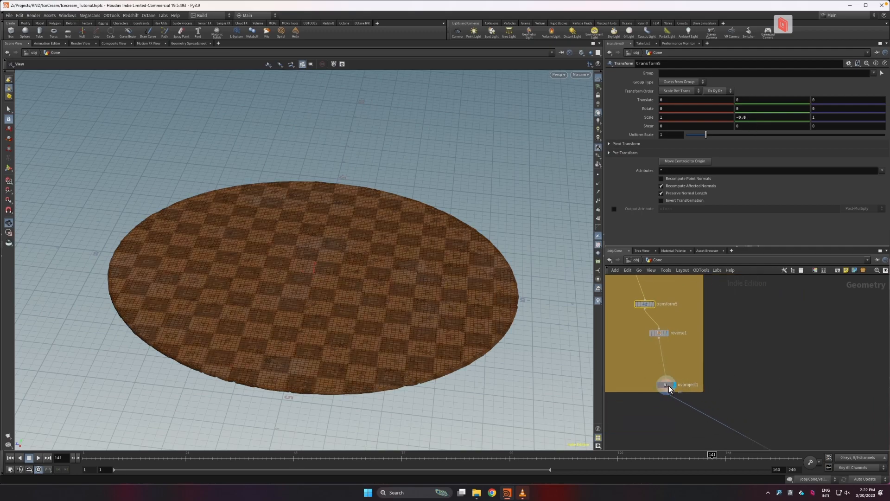
left_click(669, 385)
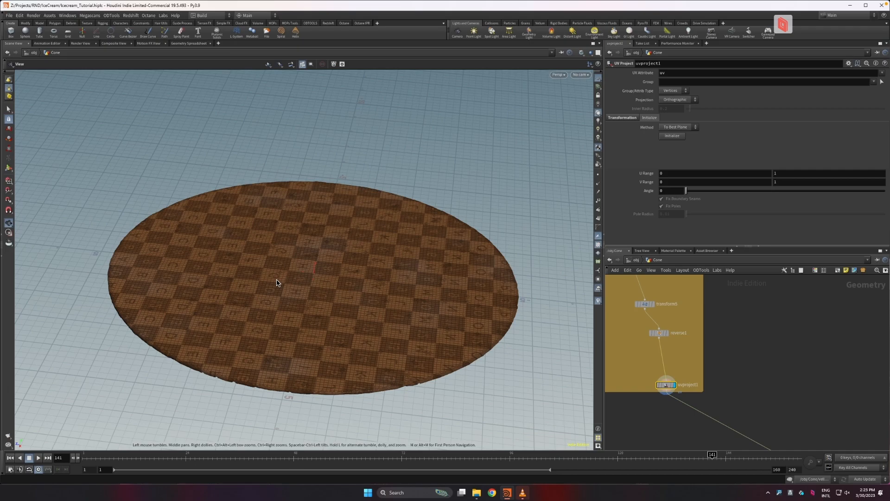
scroll(733, 412, "down", 6)
scroll(705, 364, "up", 2)
left_click_drag(437, 341, 381, 222)
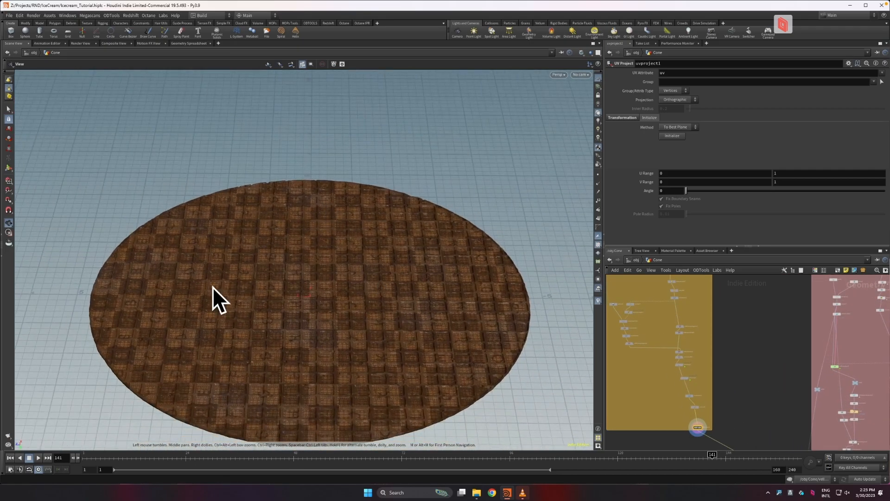
left_click_drag(461, 302, 441, 342)
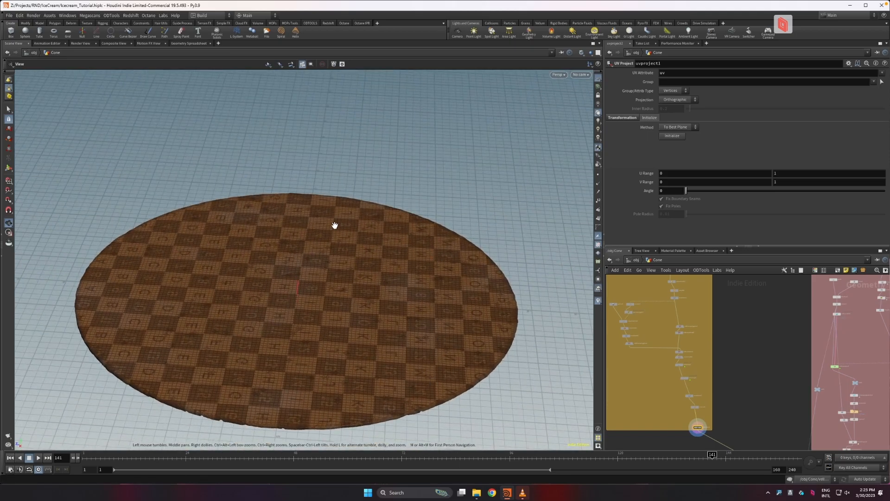
Go to the pink network box and display boolean3 with its Intersect settings.
scroll(820, 367, "down", 3)
middle_click_drag(791, 353, 692, 371)
mouse_move(374, 340)
left_mouse_down()
mouse_move(348, 342)
mouse_move(354, 320)
mouse_move(363, 332)
left_mouse_up()
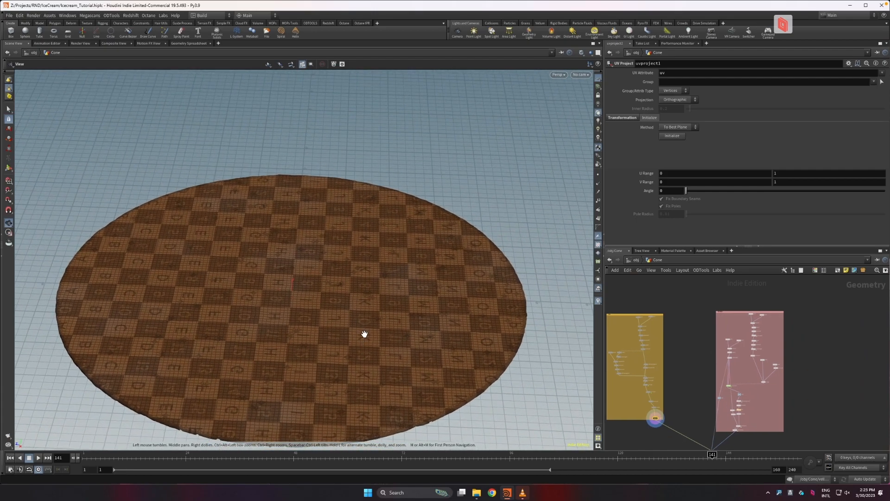
scroll(739, 349, "up", 5)
middle_click_drag(753, 359, 755, 322)
middle_click_drag(755, 322, 701, 376)
left_click_drag(327, 287, 365, 274)
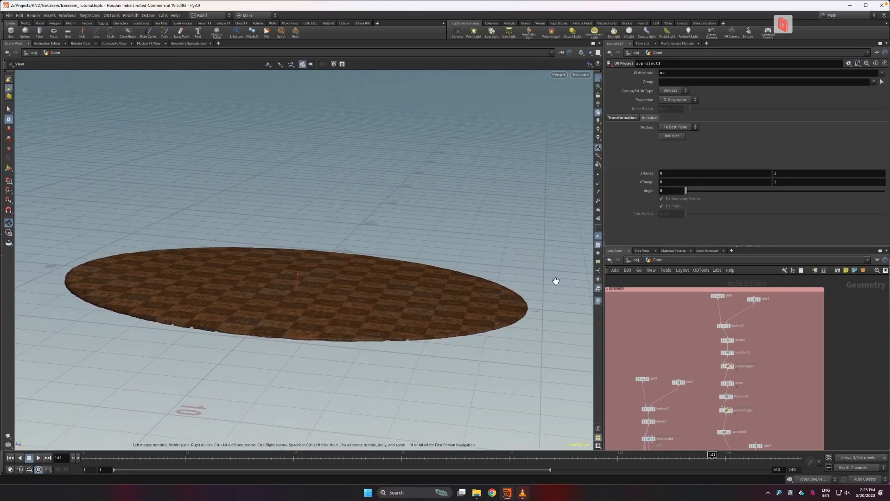
double_click(731, 326)
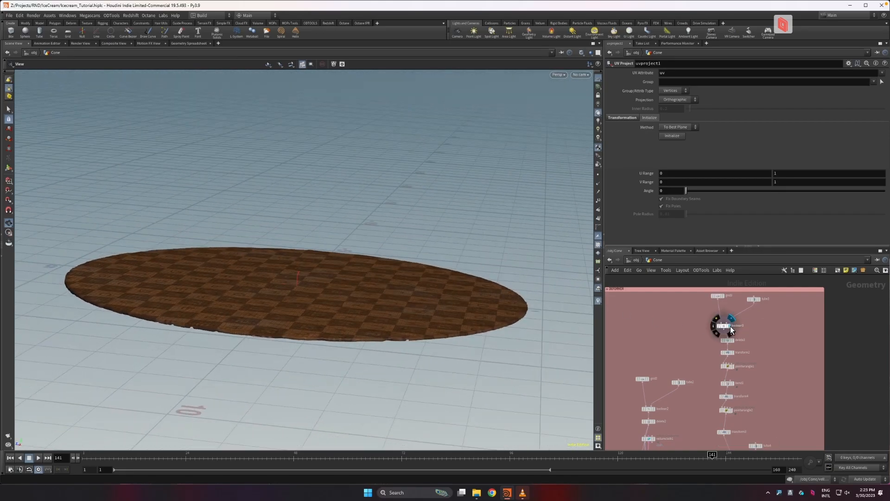
left_click(730, 327)
left_click(724, 324)
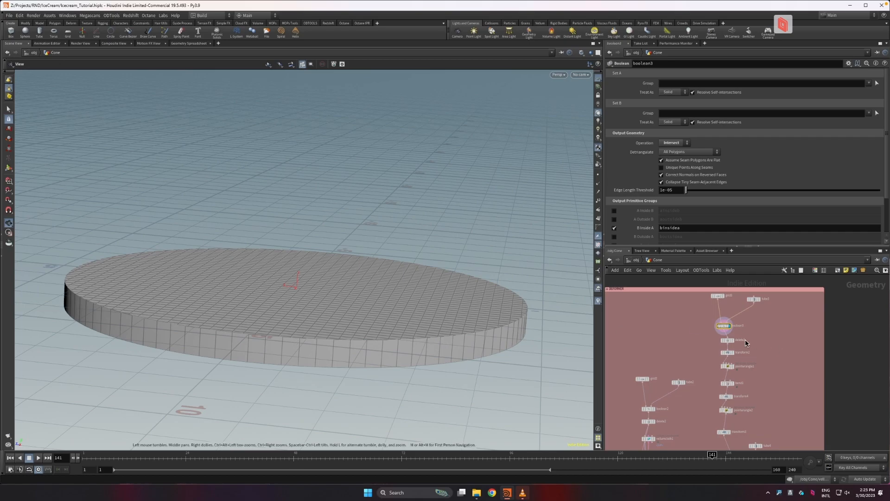
Display the two nodes following boolean3 in turn and examine the gridded disc they output.
left_click(733, 340)
left_click_drag(178, 313, 341, 304)
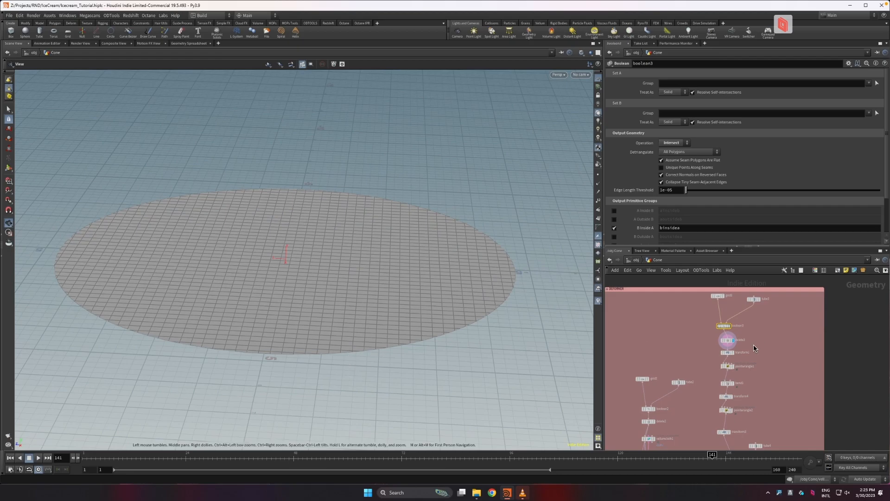
left_click(735, 352)
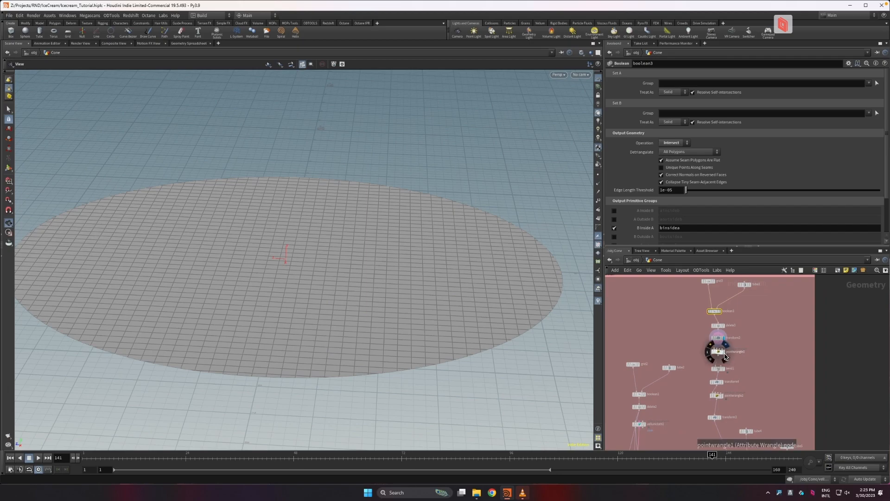
Display pointwrangle1, highlight its VEX expression and examine the slight deformation of the gridded disc from the side.
left_click(726, 355)
left_click(719, 352)
left_click_drag(399, 316, 407, 246)
left_click_drag(713, 119, 620, 118)
middle_click_drag(207, 301, 228, 310)
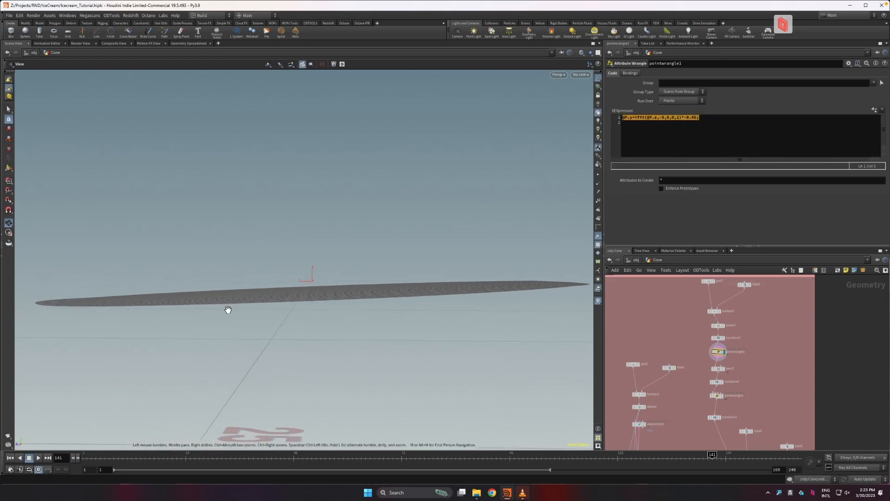
left_click_drag(228, 309, 227, 318)
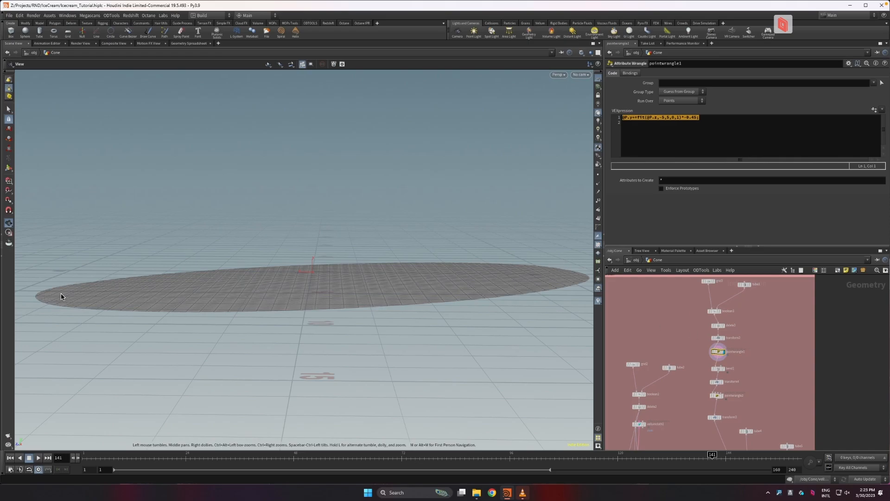
Display bend1 with its parameters and scrub the timeline to frame 31 to examine the disc rolling up.
left_click(725, 369)
middle_click_drag(486, 267, 304, 259)
left_click(105, 456)
left_click_drag(105, 456, 217, 456)
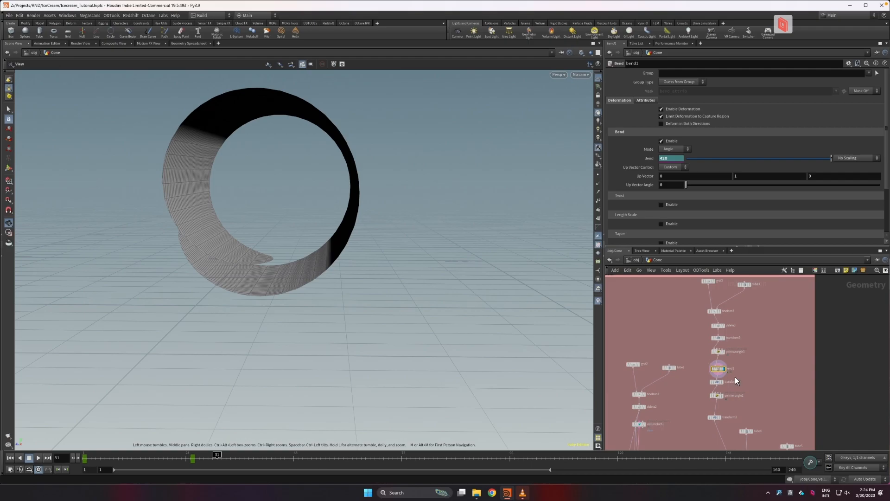
Display transform4 with its parameters and scrub the timeline to frame 33 to examine the offset of the rolled surface.
left_click(719, 382)
middle_click_drag(244, 308, 440, 324)
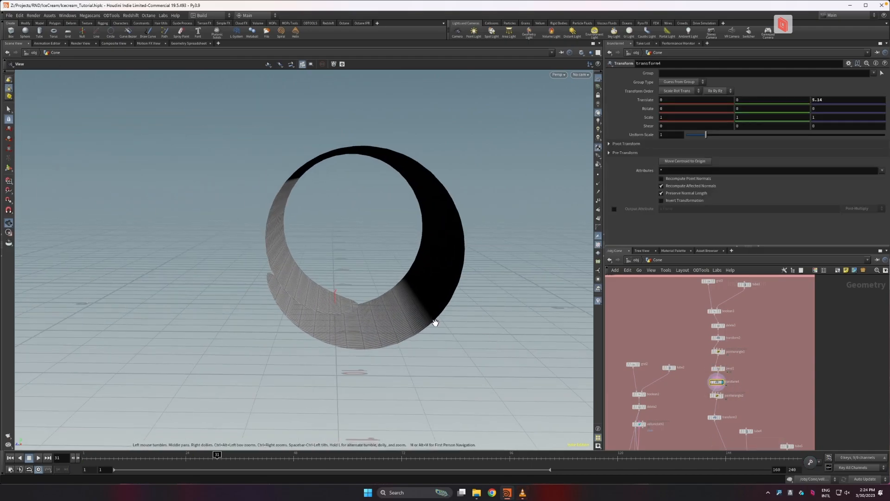
left_click_drag(441, 324, 432, 336)
left_click_drag(87, 462, 225, 463)
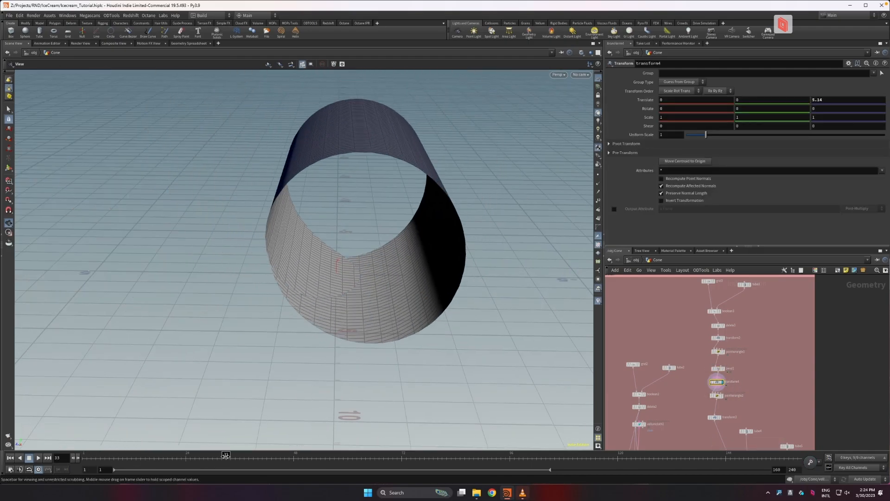
Display pointwrangle2 with its VEX code and amount parameters, scrubbing to frame 35 to examine the tapered cone shape.
left_click(723, 396)
left_click(717, 396)
left_click_drag(429, 248, 318, 306)
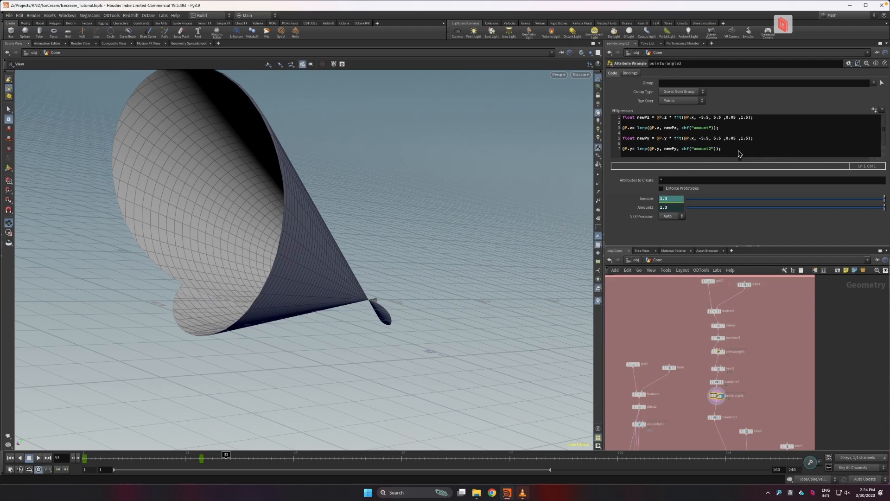
left_click_drag(302, 239, 272, 240)
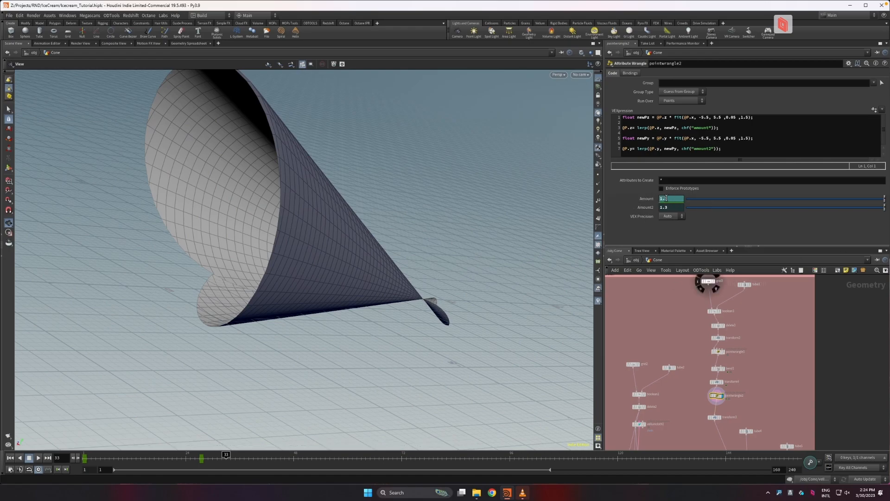
left_click_drag(291, 220, 260, 221)
left_click_drag(155, 454, 235, 454)
left_click_drag(297, 246, 210, 252)
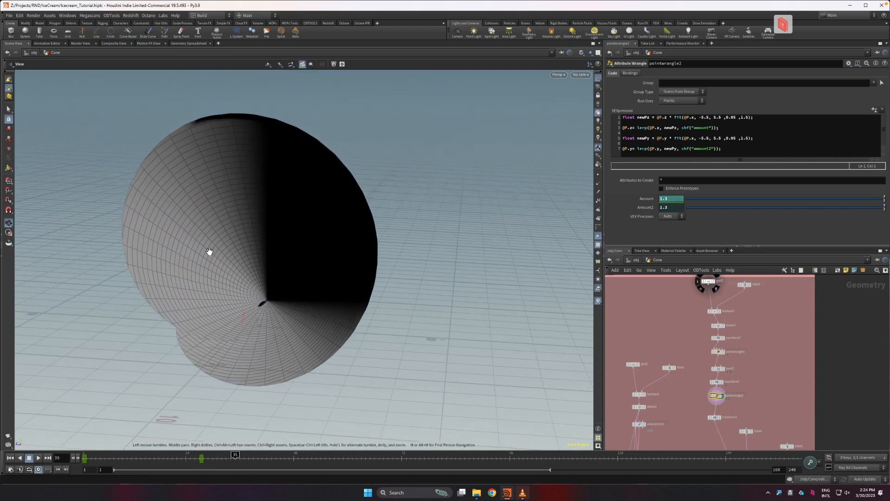
Display the transform node below pointwrangle2 and examine the placement of the rolled cone.
middle_click_drag(678, 371, 673, 300)
left_click(715, 347)
left_click_drag(344, 280, 339, 306)
middle_click_drag(760, 384, 717, 332)
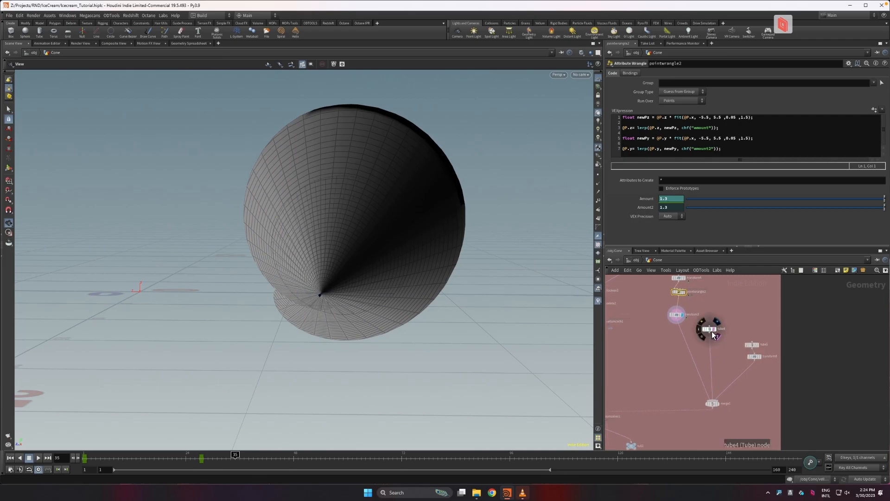
Display tube4 with its parameters and examine the collision cone's shape.
left_click(715, 330)
left_click(711, 329)
left_click_drag(319, 259, 217, 281)
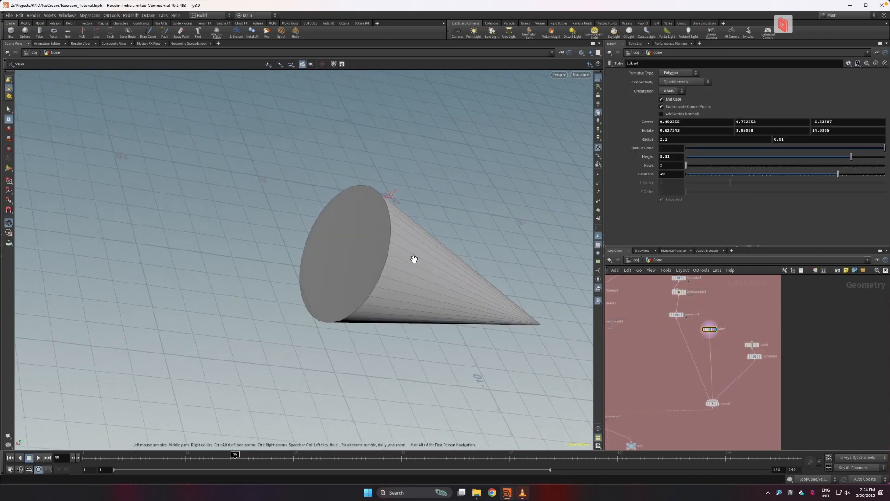
Display the second tube's transform and the merge node to examine the collision objects feeding vellumsolver1.
left_click(761, 357)
left_click_drag(477, 374, 534, 241)
left_click(719, 403)
middle_click_drag(718, 407, 770, 373)
left_click(654, 392)
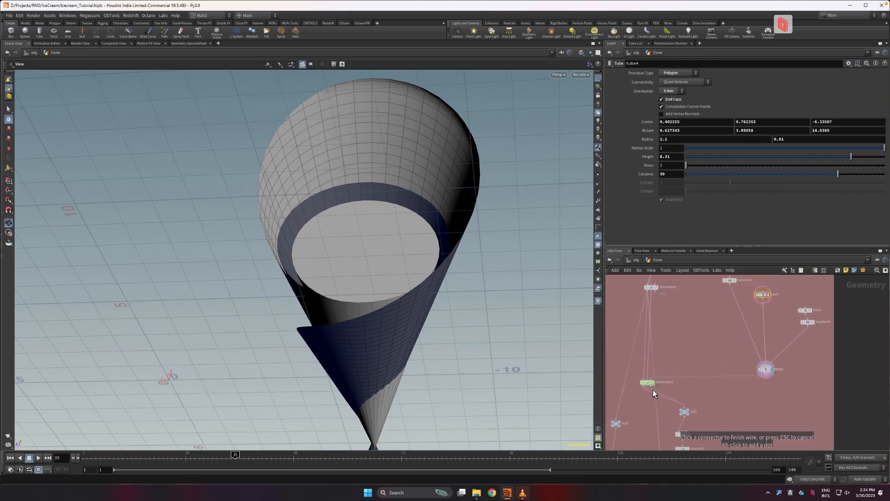
key("Escape")
mouse_move(650, 383)
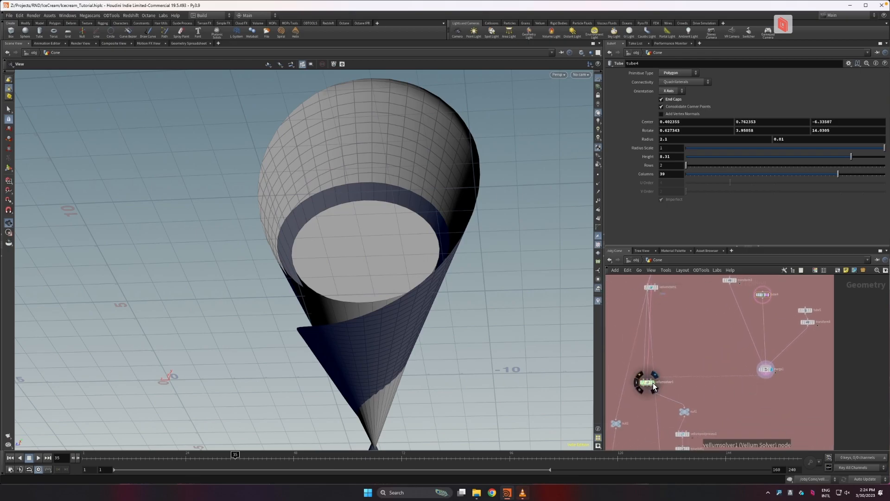
Display the two nodes above vellumcloth1 in turn to examine how the flat gridded disc is prepared.
middle_click_drag(675, 308, 677, 374)
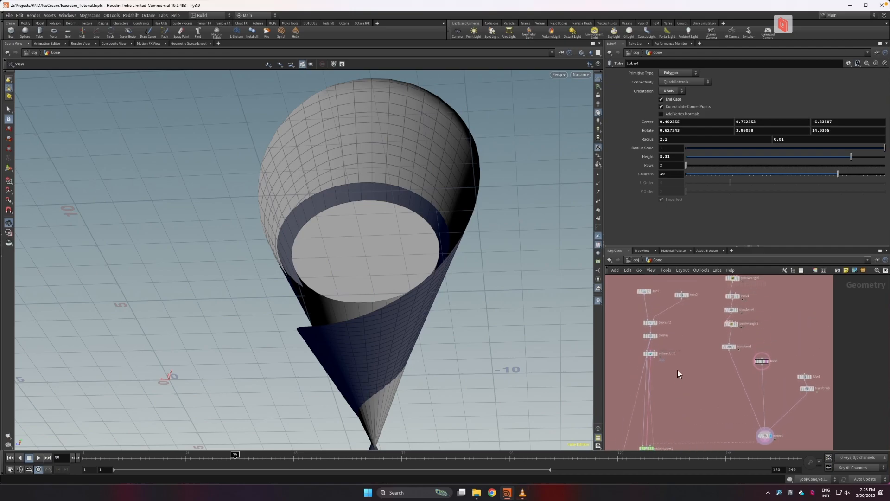
left_click(658, 322)
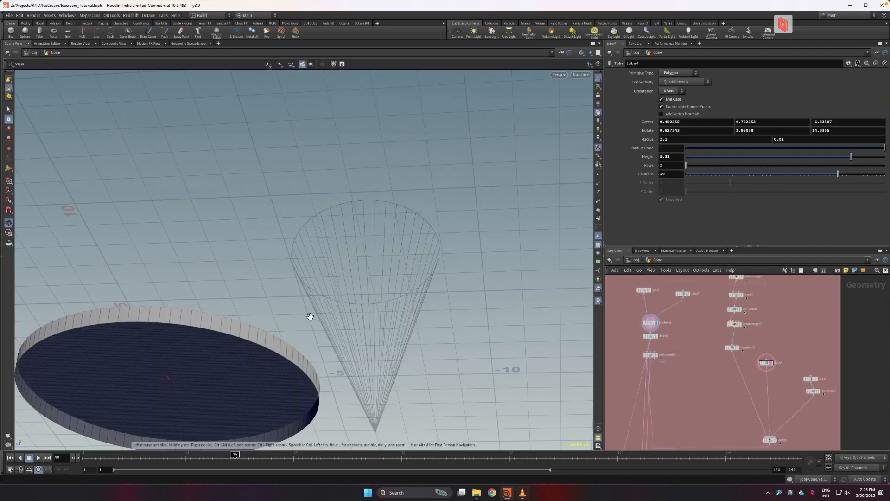
left_click_drag(312, 314, 475, 360)
left_click(659, 337)
left_click_drag(109, 293, 288, 343)
left_click_drag(585, 352, 628, 315)
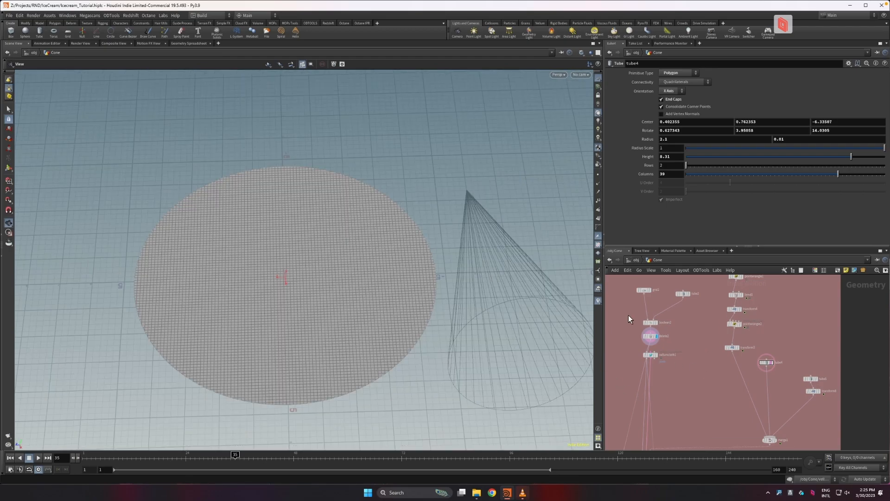
left_click_drag(371, 336, 359, 283)
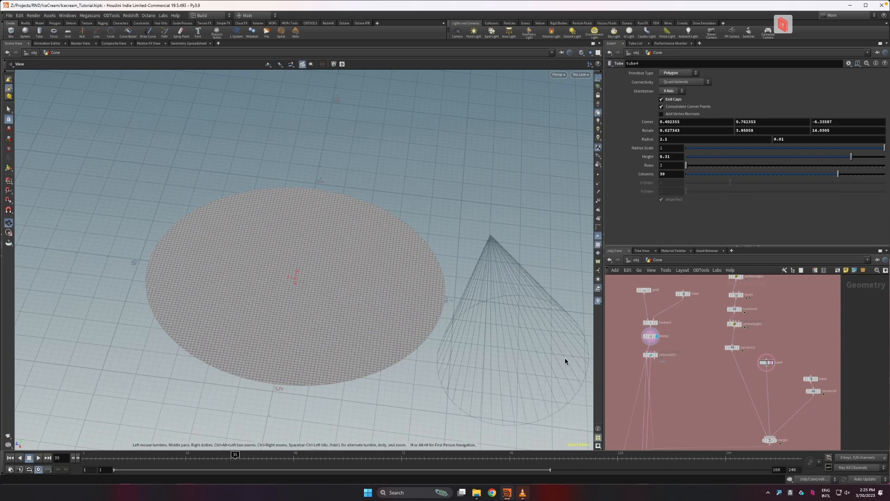
Display vellumcloth1 and examine its stretch and bend stiffness parameters.
scroll(670, 358, "up", 2)
scroll(670, 359, "down", 1)
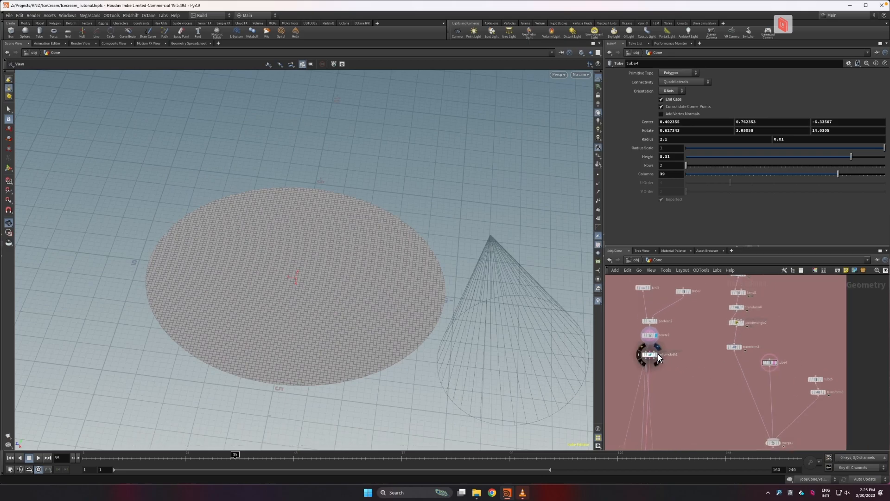
left_click(658, 354)
left_click(652, 354)
left_click_drag(887, 140, 882, 232)
scroll(732, 370, "down", 1)
Open vellumsolver1's parameters and examine its force, friction, substep and collision settings.
middle_click_drag(732, 370, 735, 291)
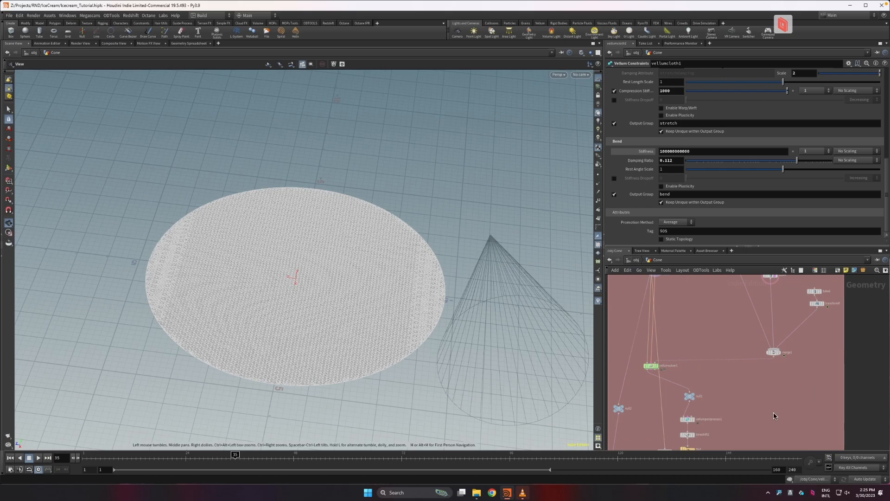
scroll(644, 377, "up", 1)
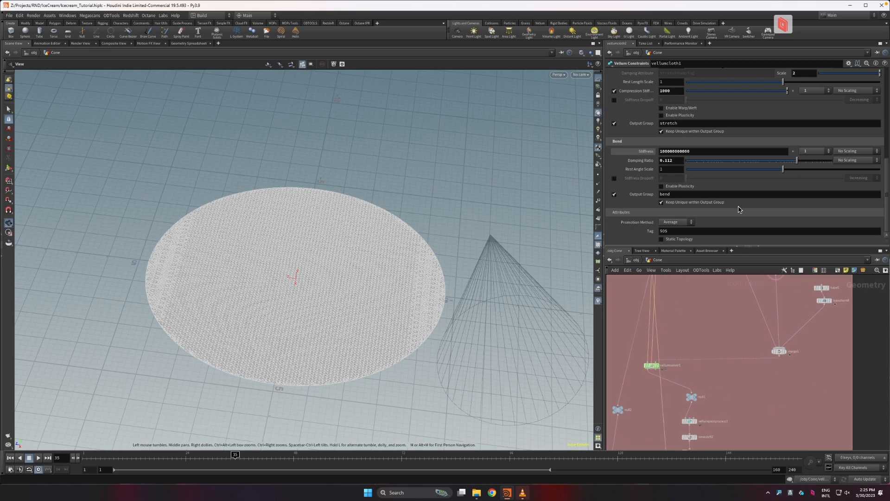
left_click_drag(333, 352, 338, 325)
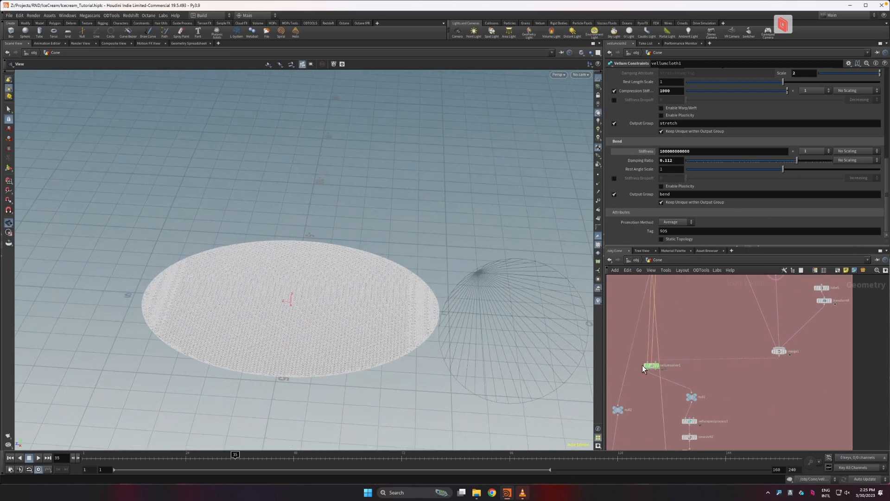
scroll(652, 365, "up", 1)
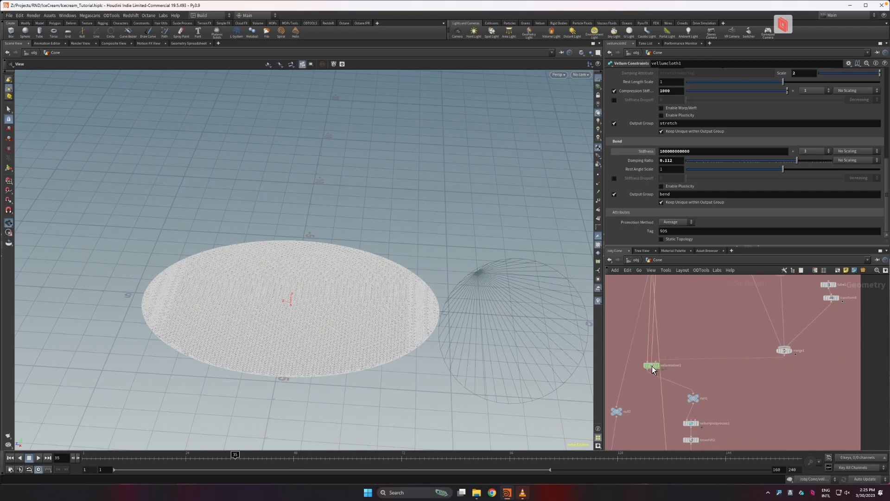
left_click(652, 366)
left_click(630, 90)
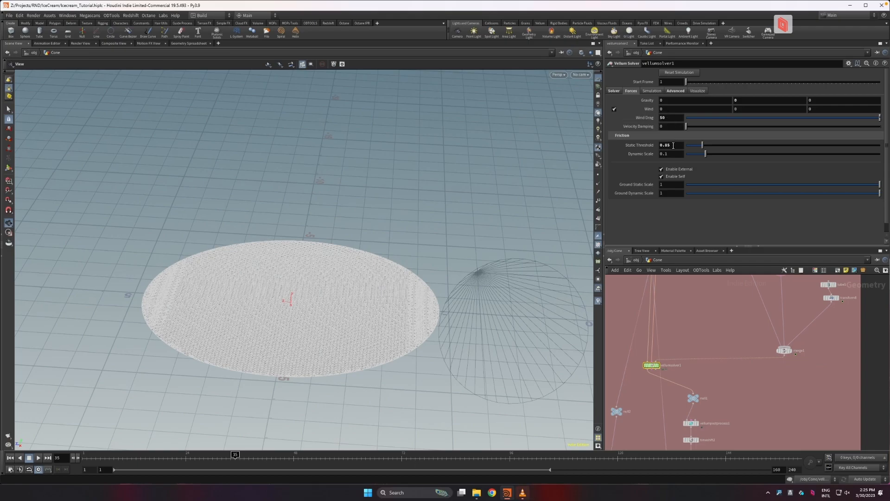
left_click(610, 89)
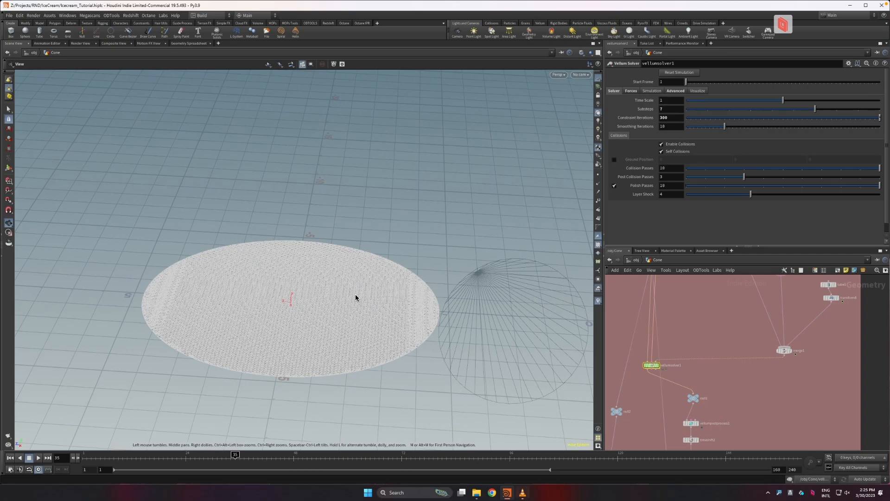
Display vellumsolver1 and play the simulation from frame 1 to about frame 80, examining the rolled cone at the null below.
middle_click_drag(732, 405, 731, 380)
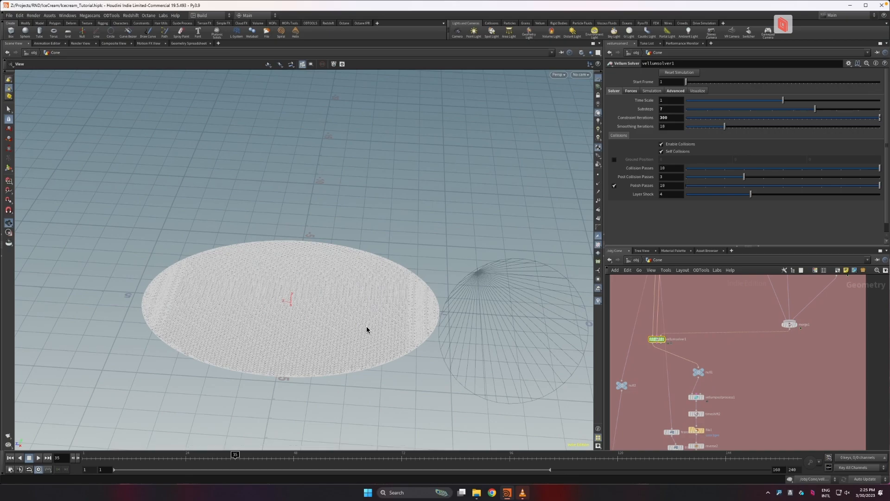
left_click(83, 457)
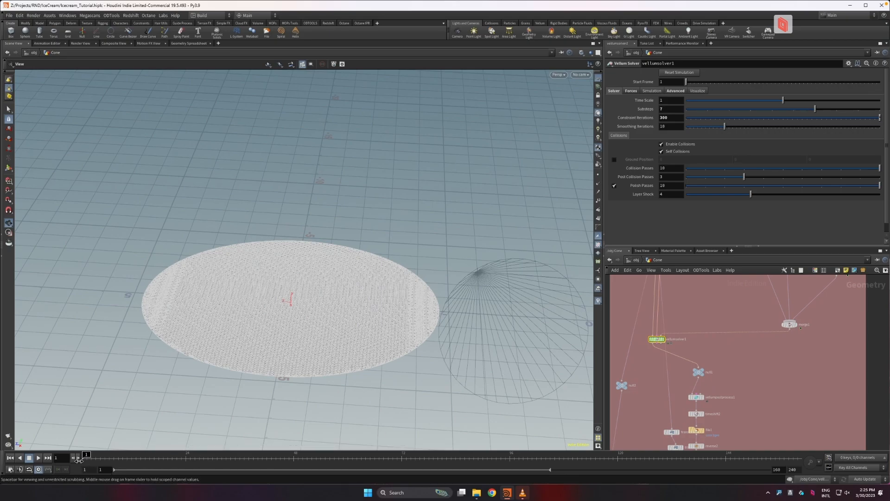
mouse_move(661, 341)
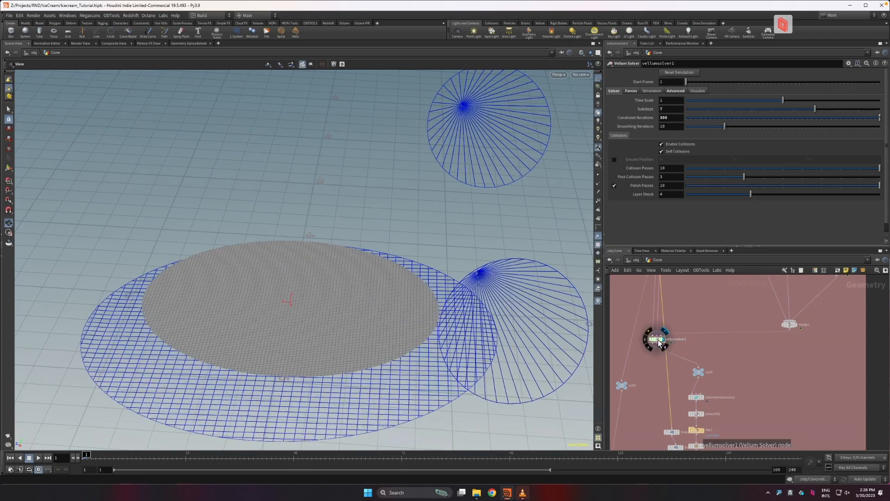
left_click(38, 458)
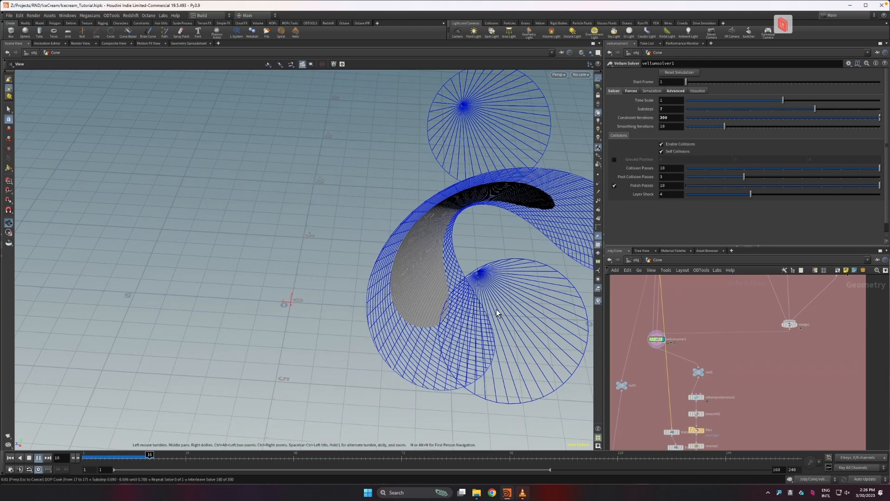
left_click_drag(497, 312, 315, 333)
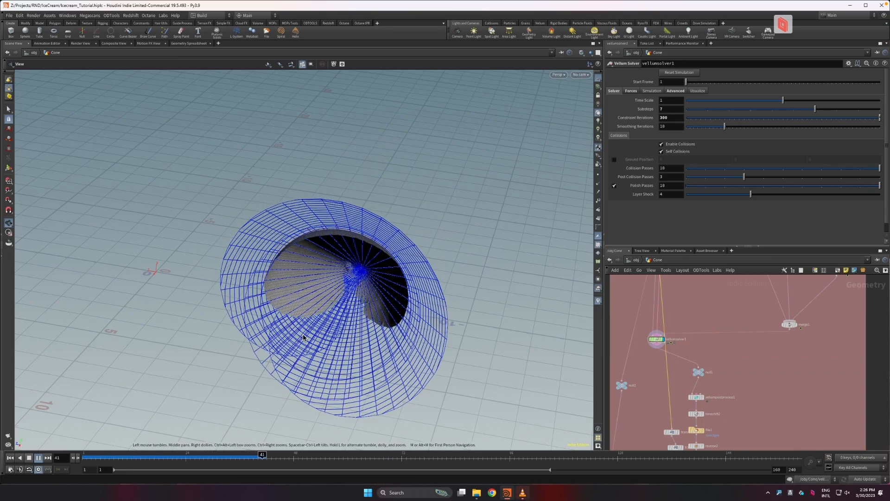
left_click_drag(301, 337, 227, 376)
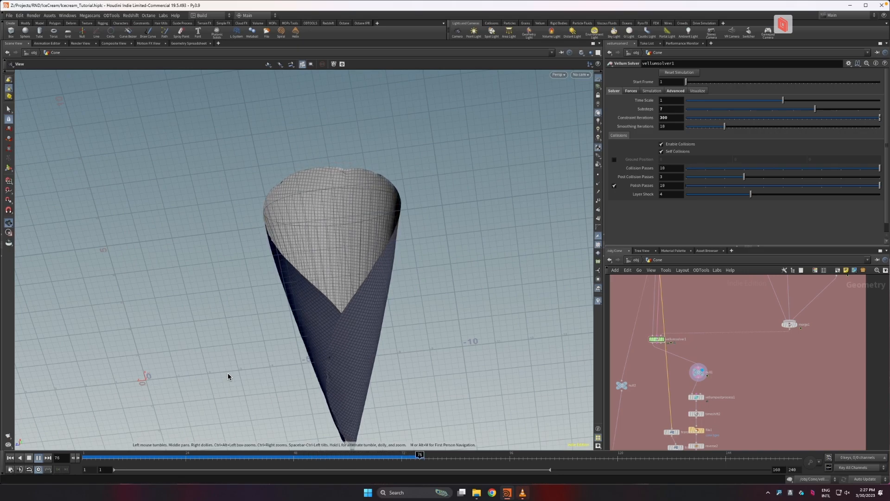
left_click_drag(312, 328, 345, 267)
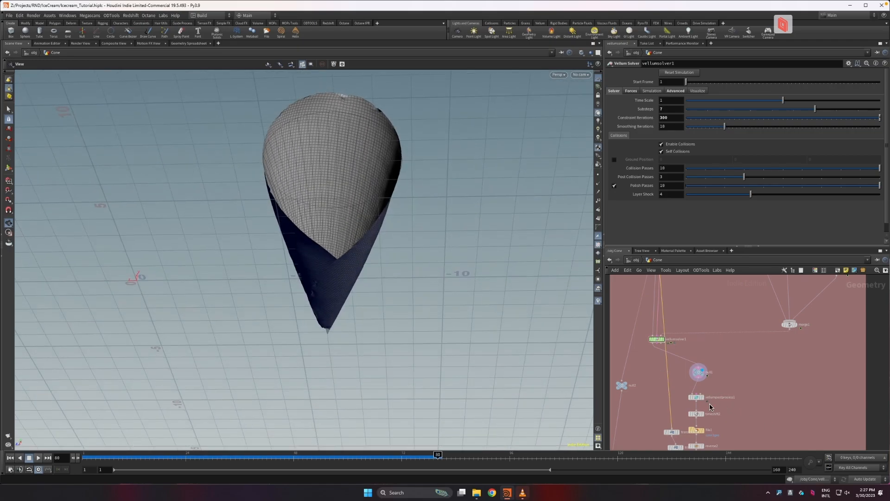
Display vellumpostprocess1 with its smoothing and detangle parameters and examine the refined cone from several angles.
left_click(699, 397)
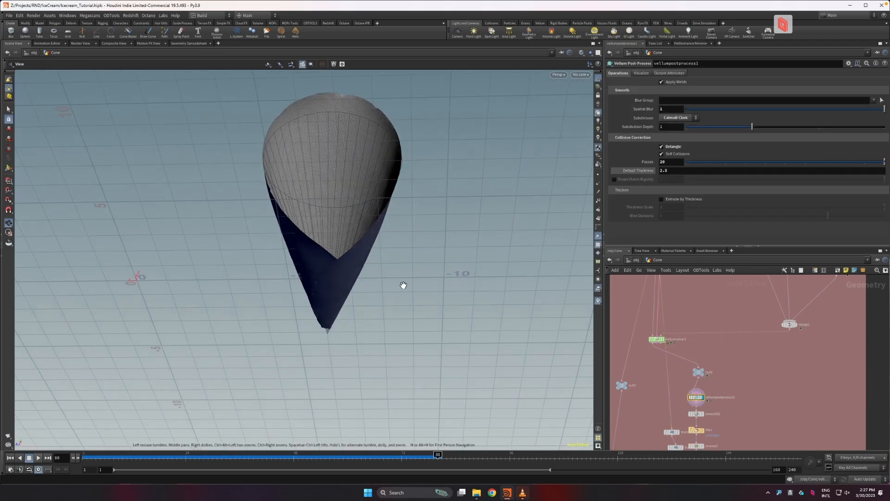
left_click_drag(333, 267, 336, 227)
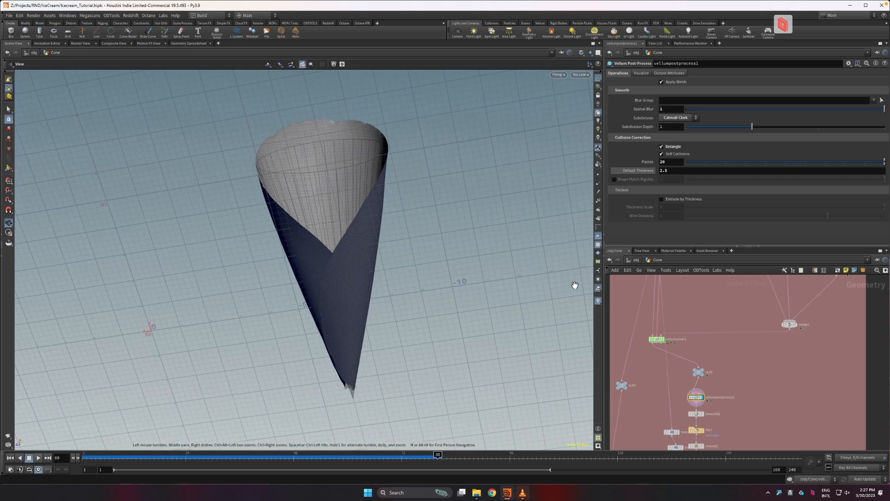
left_click_drag(463, 224, 350, 333)
left_click_drag(369, 244, 332, 310)
middle_click_drag(715, 434, 727, 375)
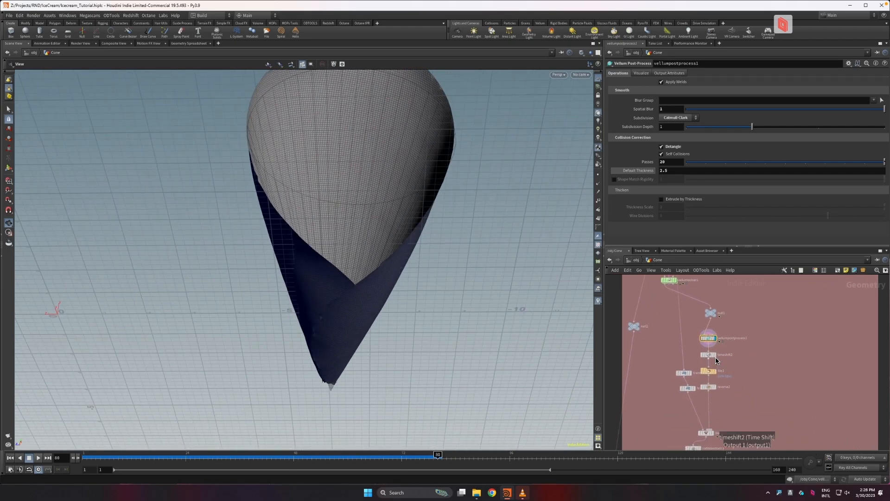
mouse_move(713, 355)
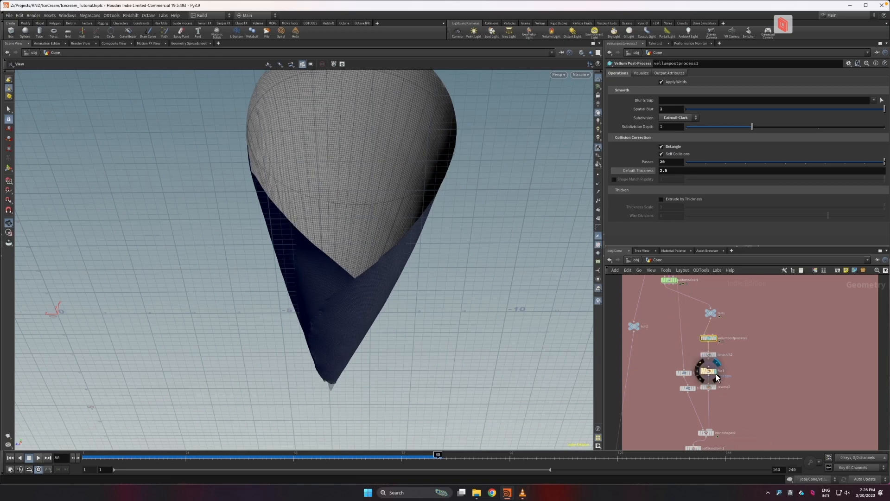
Display file1, which reads cone.bgeo, with its parameters and examine the cached cone from several angles.
left_click(706, 370)
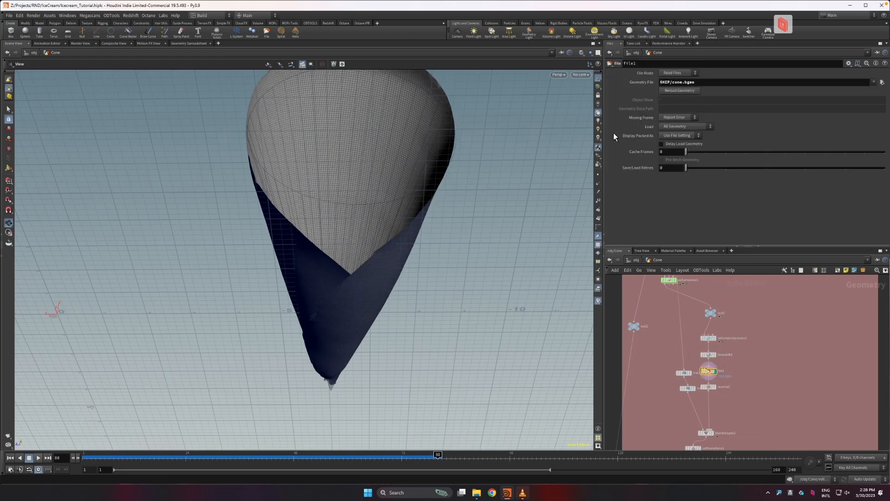
left_click_drag(350, 280, 362, 218)
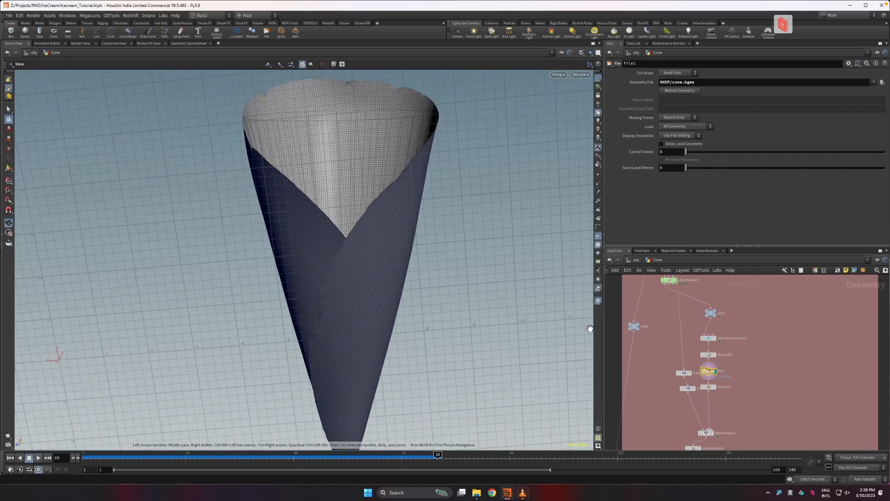
middle_click_drag(758, 409, 754, 368)
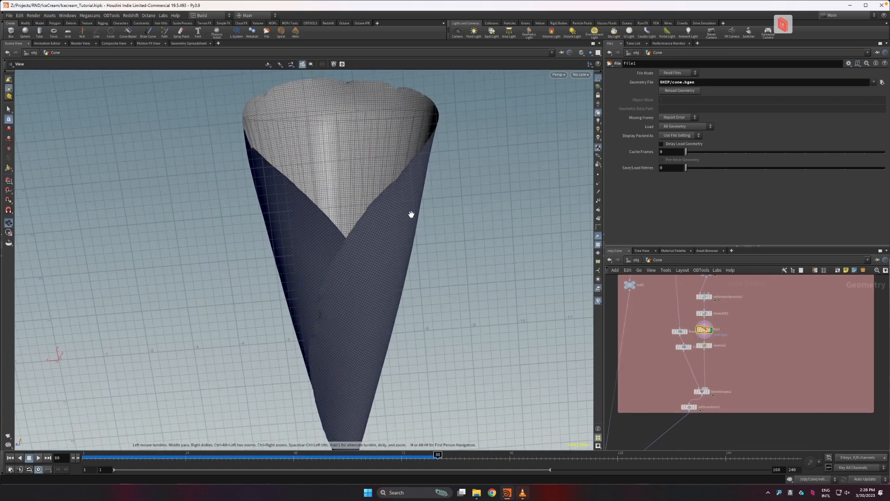
left_click_drag(365, 172, 392, 266)
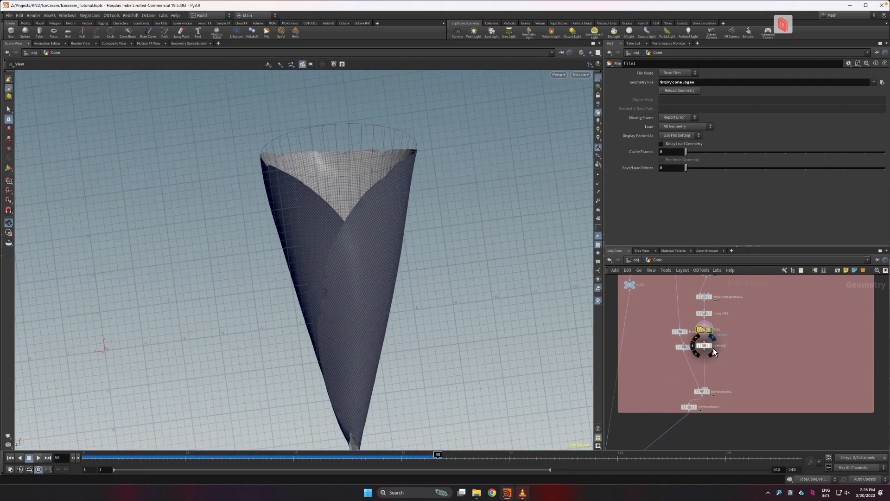
Display transform12 and transform13 to examine the flat disc, and compare it with the cone at the blend shapes node.
left_click(691, 341)
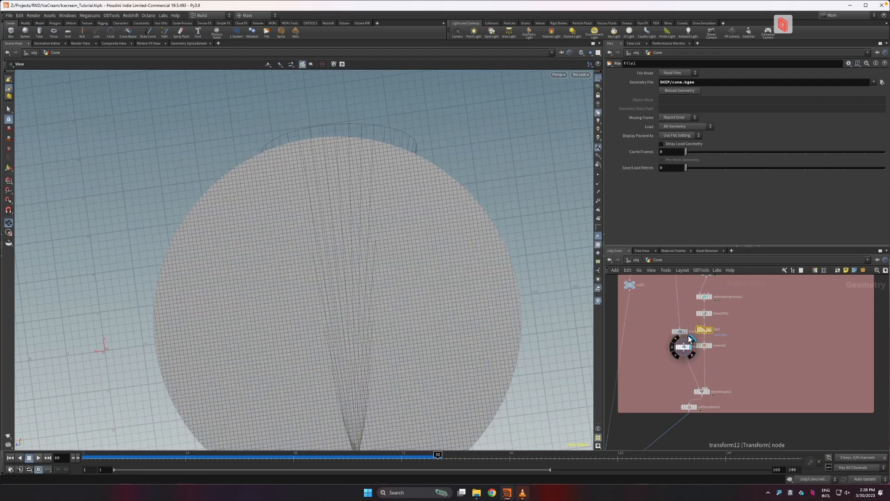
left_click_drag(340, 279, 373, 246)
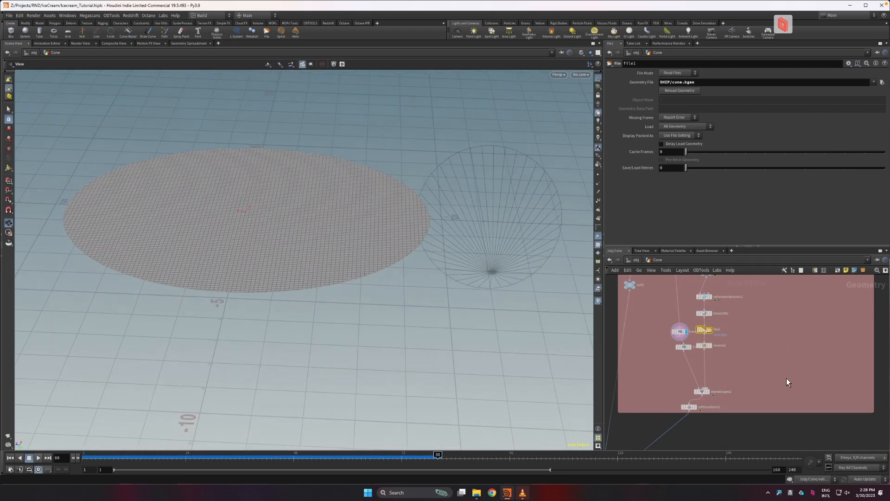
left_click(706, 393)
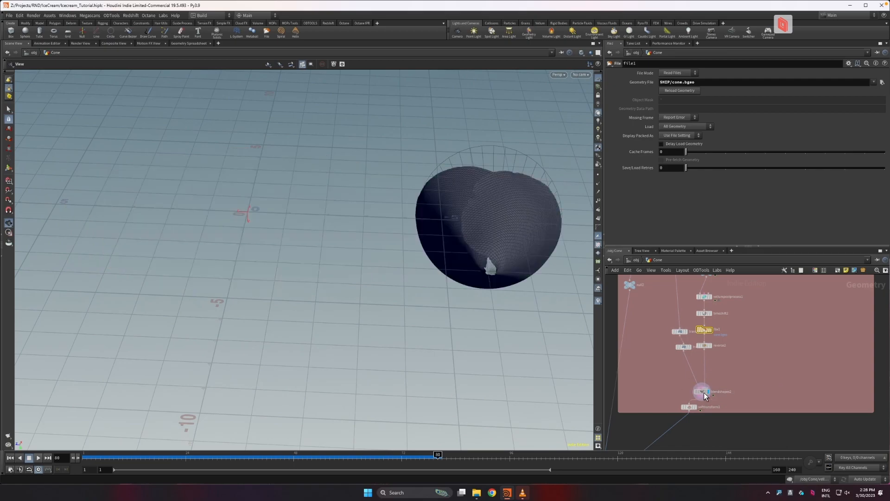
Examine transform13's parameters and transform12's disc placement, finishing with the blend shapes node displayed.
left_click(680, 331)
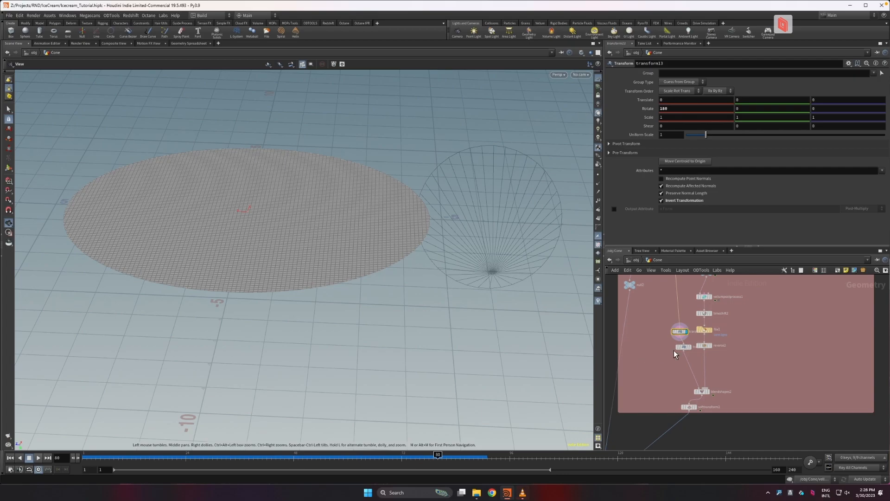
left_click(691, 347)
left_click_drag(366, 297, 391, 327)
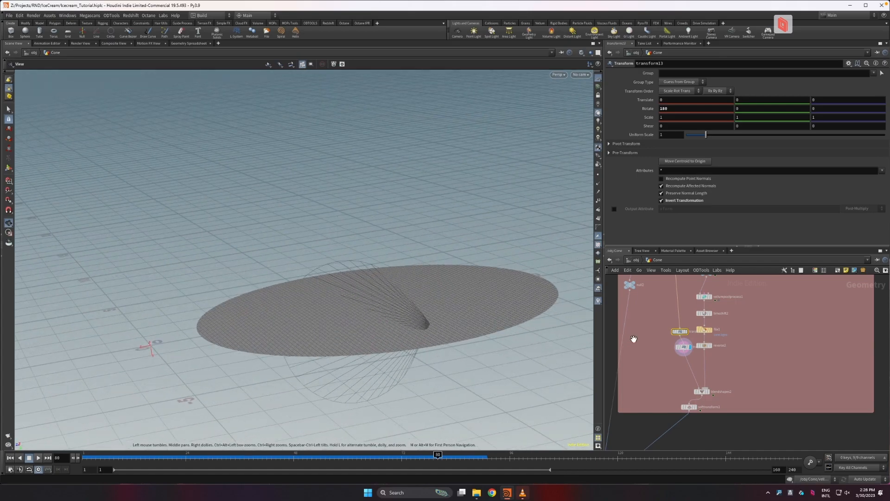
left_click(710, 393)
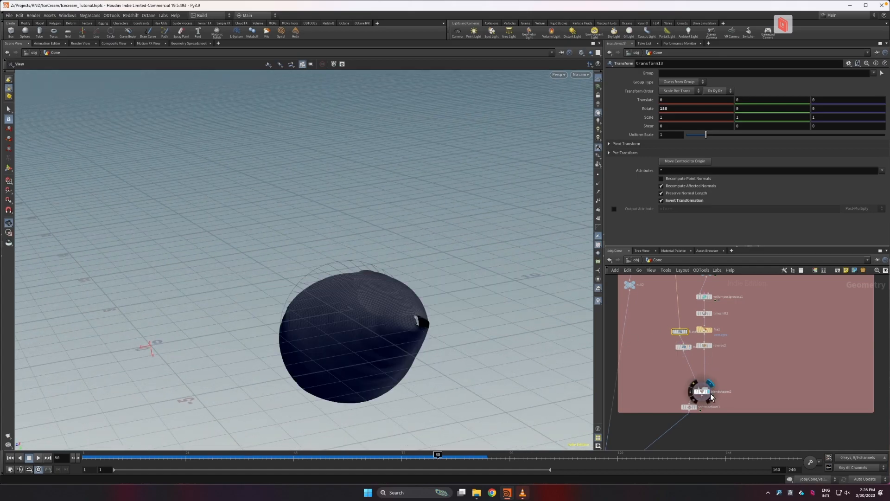
Show blendshapes2's parameters and scrub the timeline to examine the transition from disc to cone from several angles.
left_click(702, 393)
left_click_drag(298, 461, 451, 451)
left_click_drag(410, 306, 399, 404, "alt")
scroll(396, 229, "up", 3)
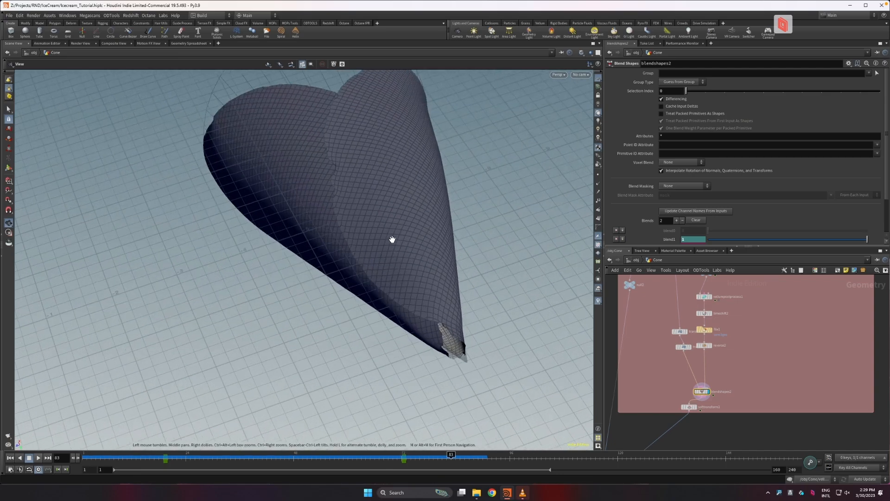
left_click_drag(396, 229, 473, 193)
left_click_drag(160, 461, 361, 430)
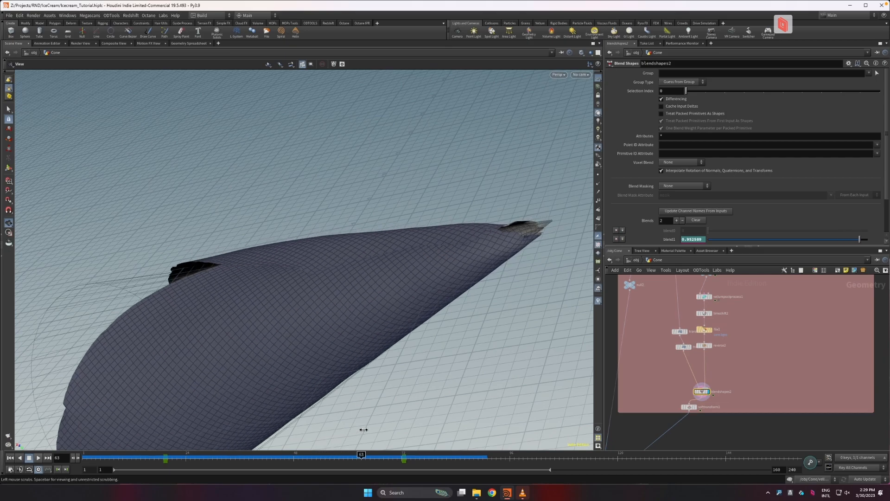
Display softtransform1 with its parameters and scrub through its keyframes to examine the soft deformation of the cone.
left_click(689, 407)
left_click_drag(378, 289, 364, 337)
left_click_drag(187, 459, 433, 458)
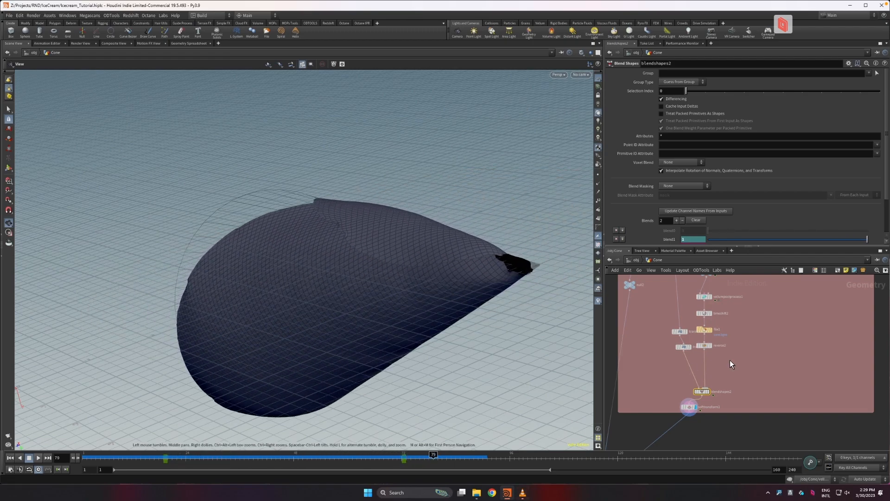
left_click(694, 409)
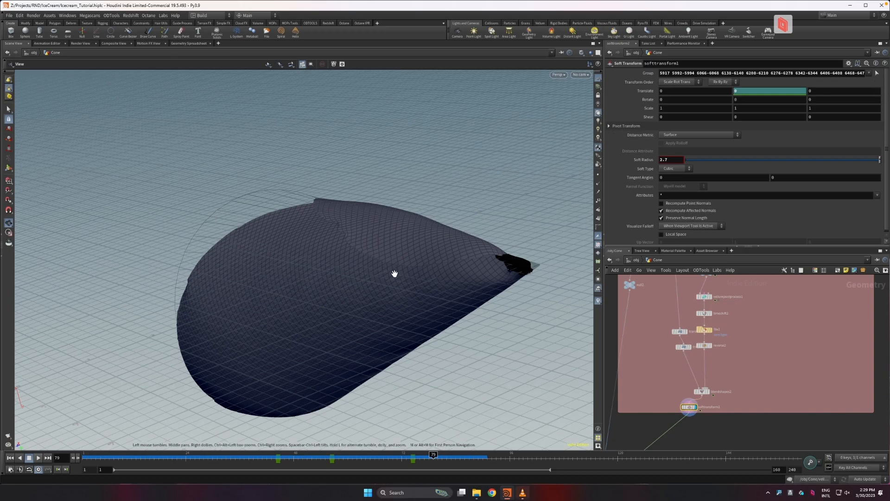
left_click_drag(279, 466, 415, 467)
Display pointdeform1 with its capture settings and scrub the timeline to examine the detailed waffle mesh rolling into a cone.
middle_click_drag(713, 436, 791, 359)
scroll(703, 392, "up", 2)
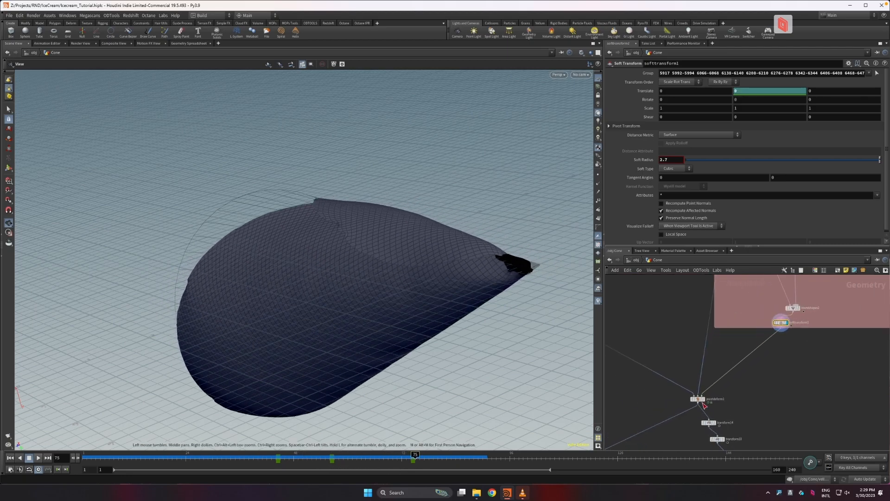
left_click(705, 399)
left_click(698, 399)
left_click_drag(397, 240, 266, 390)
left_click_drag(92, 457, 415, 458)
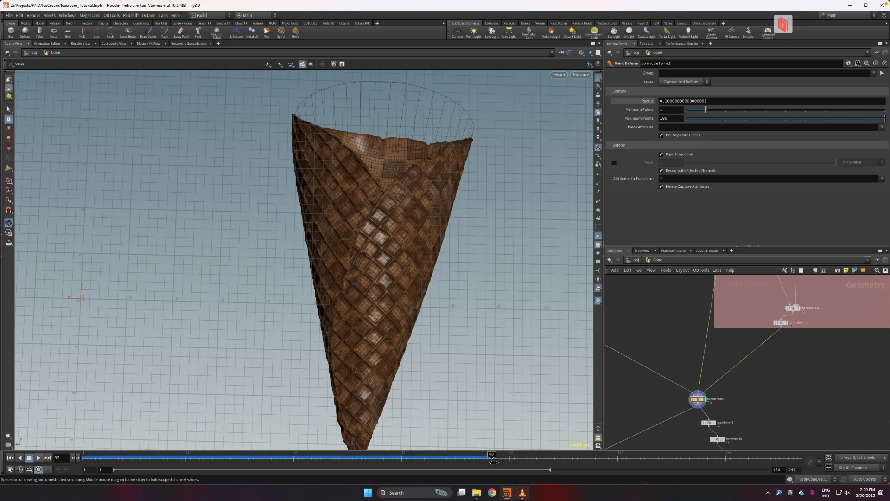
Show the parameters of timeshift1 in the OUT_Cone_Still branch and examine the rolled waffle cone from above its rim.
middle_click_drag(744, 415, 696, 342)
scroll(696, 375, "down", 1)
middle_click(678, 381)
scroll(672, 393, "down", 2)
middle_click_drag(660, 395, 770, 385)
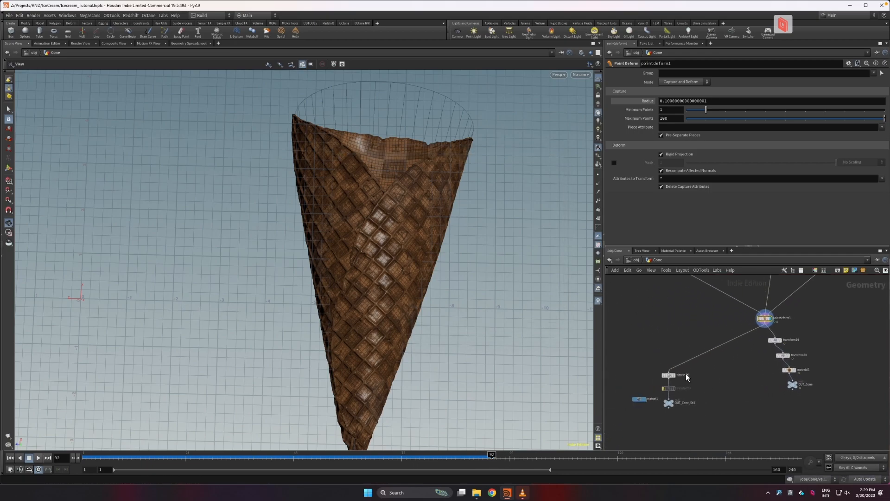
left_click(673, 375)
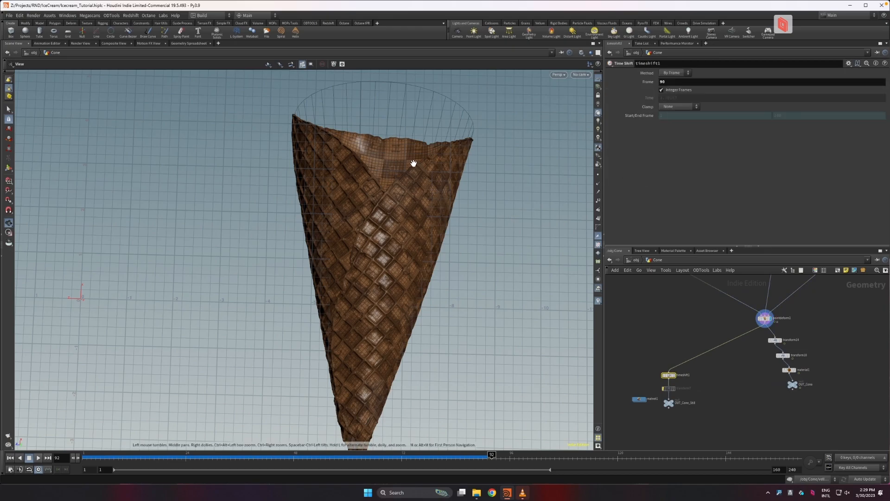
left_click_drag(383, 252, 406, 314)
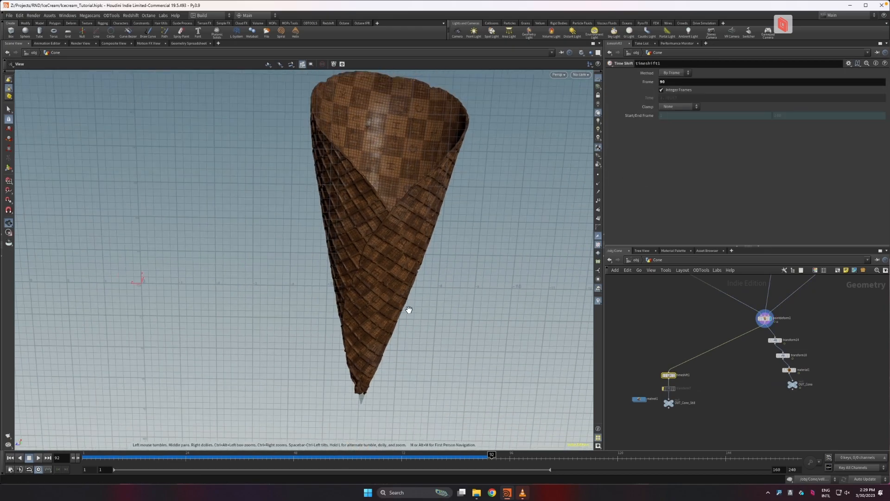
Display OUT_Cone and look at the finished cone through cam1.
left_click(794, 383)
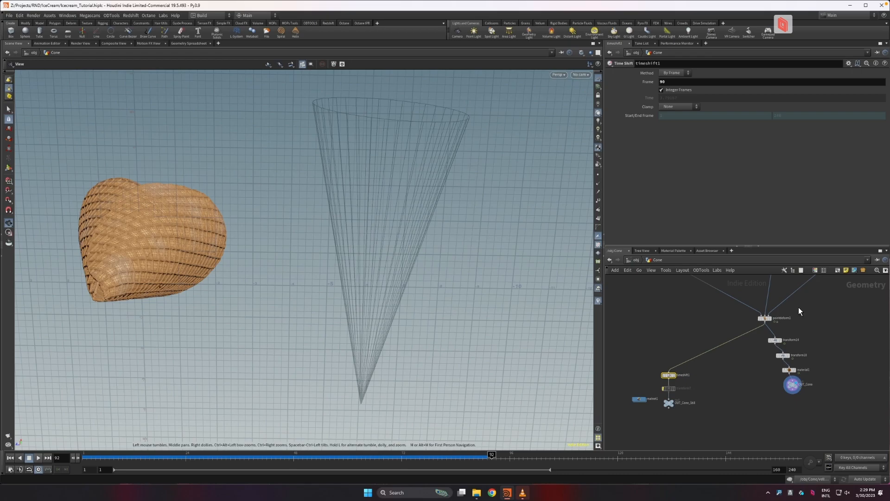
left_click_drag(425, 264, 338, 232)
left_click(581, 75)
left_click(587, 106)
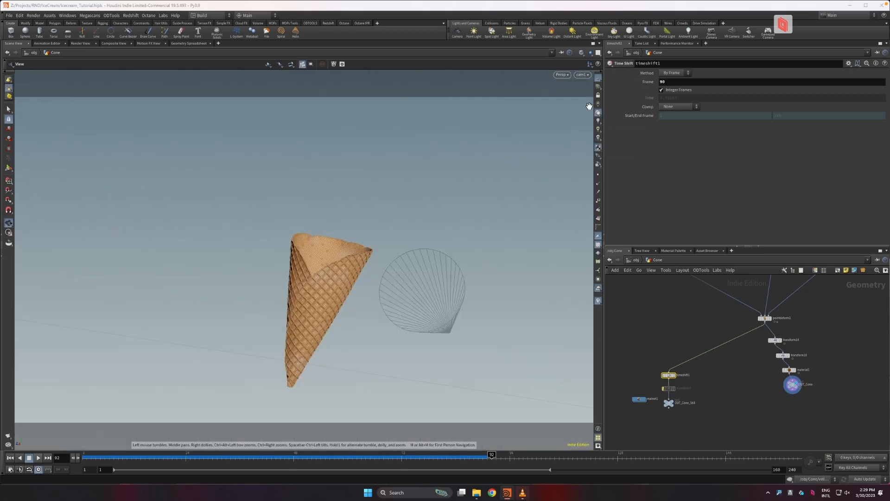
Examine transform14's animated placement and transform10's offset by scrubbing the timeline, finishing at the material node.
left_click(774, 340)
left_click(85, 457)
left_click_drag(65, 460, 433, 446)
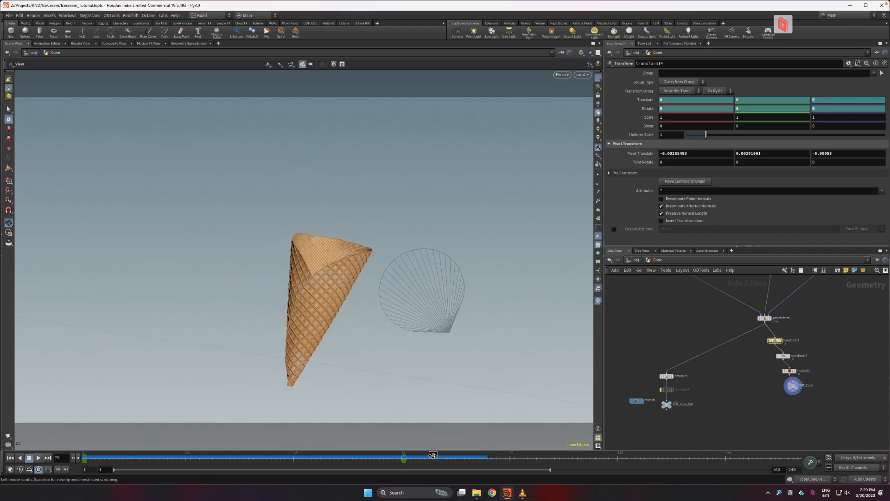
left_click(792, 356)
left_click(784, 355)
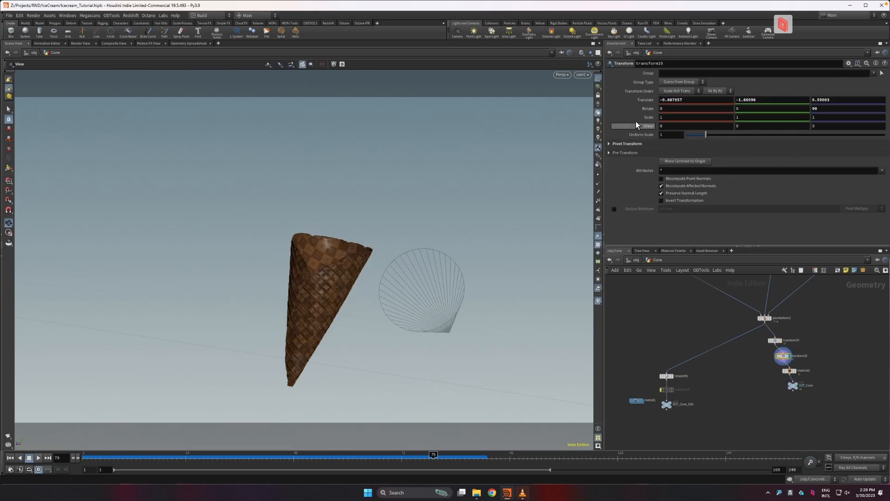
left_click_drag(93, 457, 446, 455)
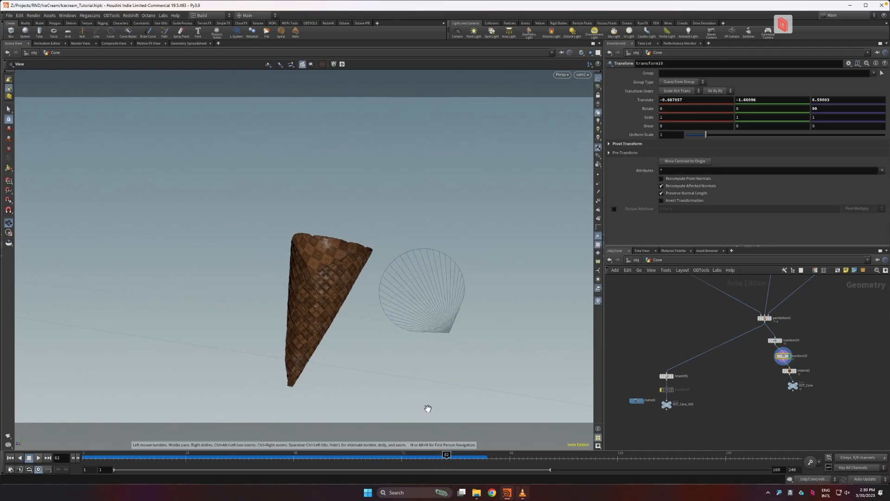
left_click(796, 371)
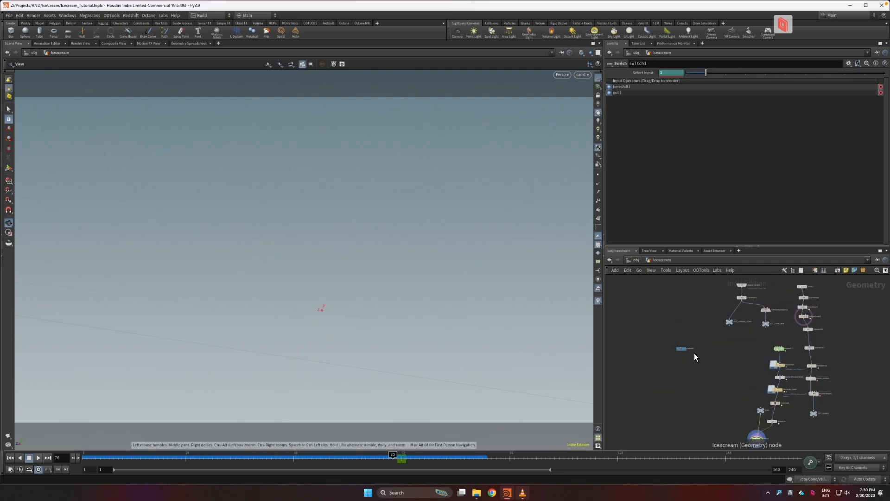
In the Icecream network, display object_merge1 with its parameters to examine the still cone it imports.
scroll(695, 313, "up", 3)
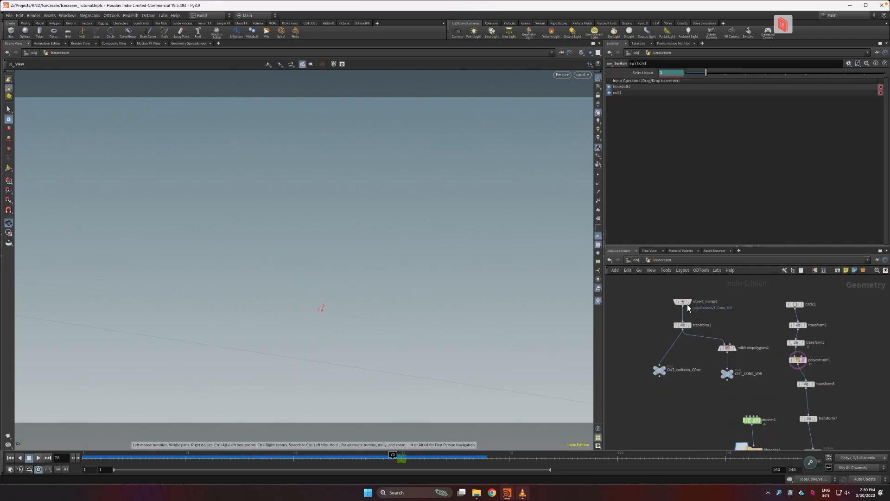
left_click(690, 302)
left_click(684, 302)
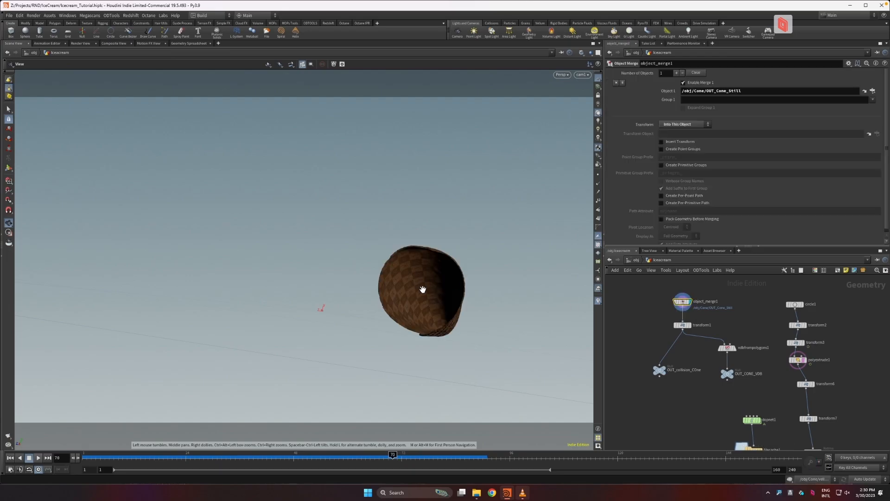
left_click_drag(422, 290, 424, 287)
Display the OUT_collision_COne null and examine the upright collision cone in the free perspective view.
left_click(660, 370)
left_click_drag(478, 342, 344, 300)
left_click_drag(351, 234, 335, 306)
right_click_drag(304, 272, 423, 287)
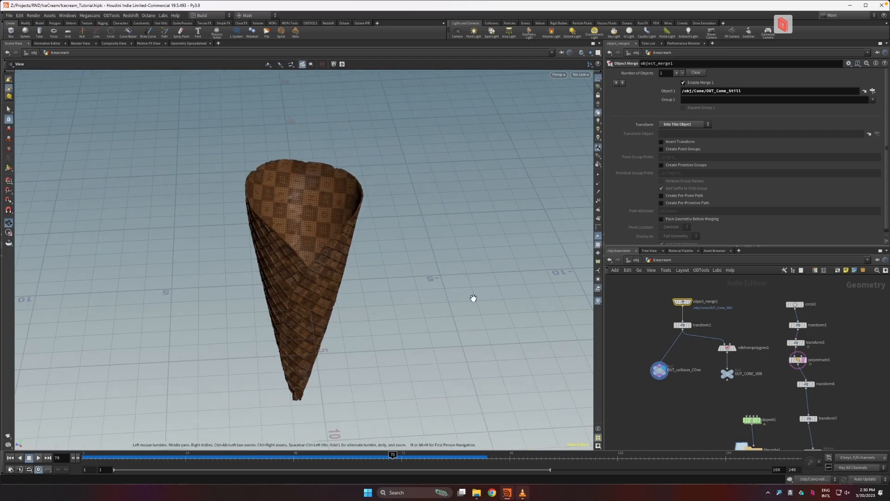
Display vdbfrompolygons1 with its parameters, select OUT_CONE_VDB, and examine the VDB version of the cone.
left_click(735, 350)
left_click(727, 348)
left_click_drag(322, 233, 384, 334)
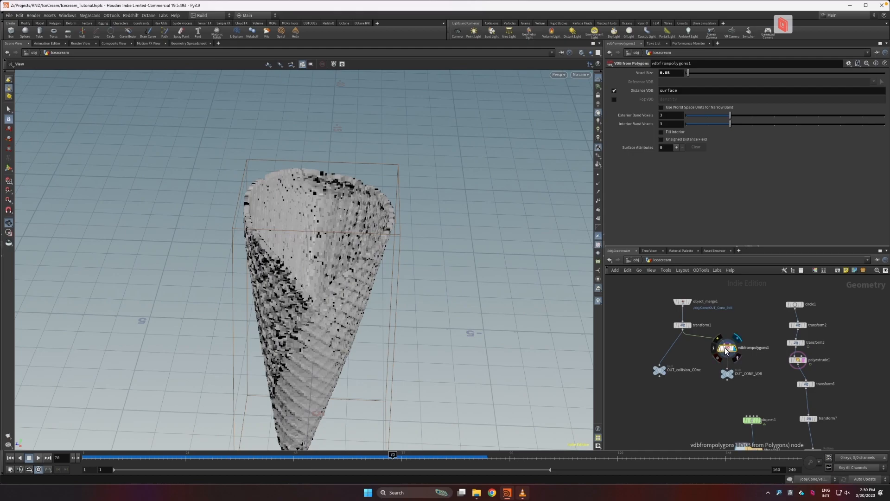
left_click(727, 374)
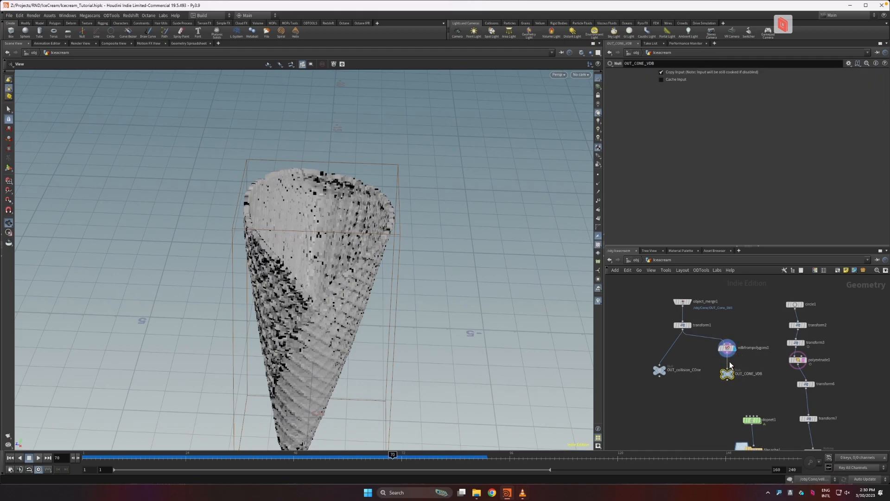
left_click_drag(312, 235, 435, 270)
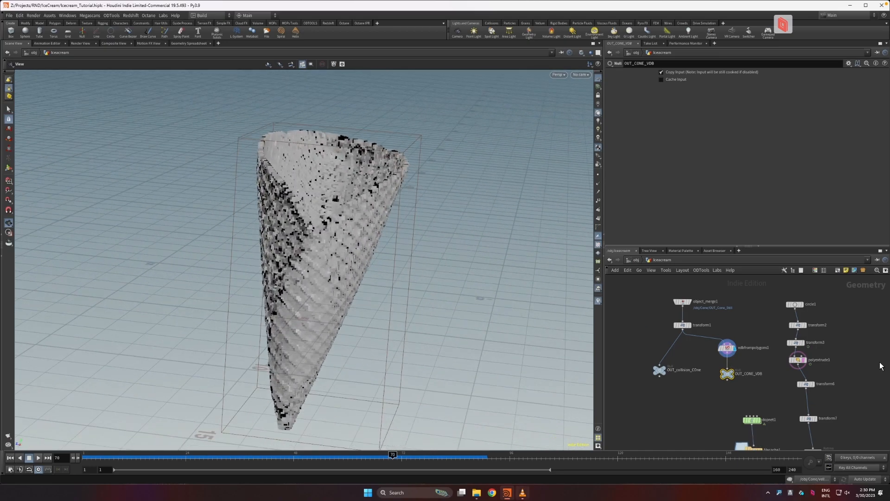
Display circle1 with its parameters and examine the base polygon of the star emitter from above.
middle_click_drag(834, 332, 743, 310)
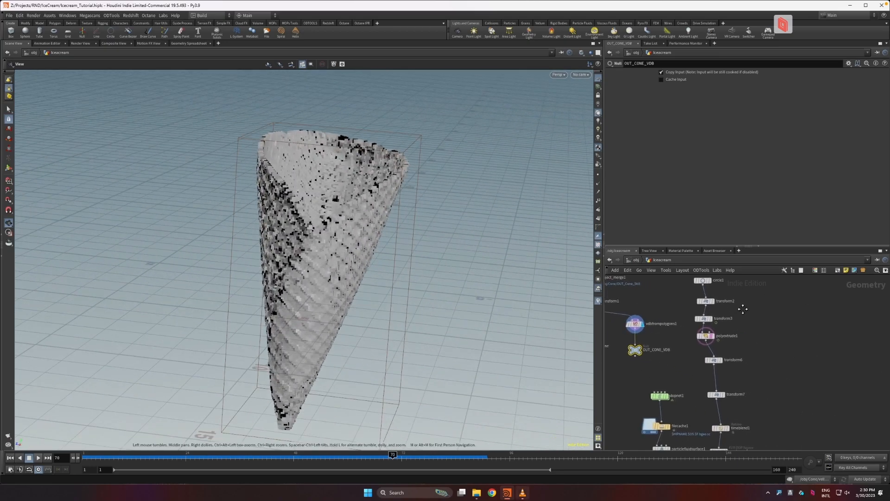
left_click(710, 280)
left_click_drag(439, 279, 326, 188)
left_click(702, 281)
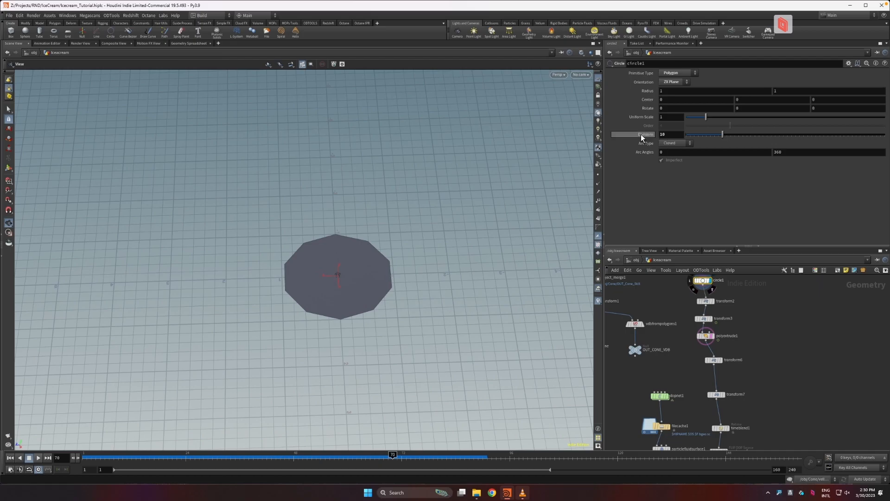
Display transform2 with its parameters to examine how scaling alternate points turns the circle into a star.
left_click(715, 308)
left_click(705, 301)
left_click_drag(305, 234, 322, 257)
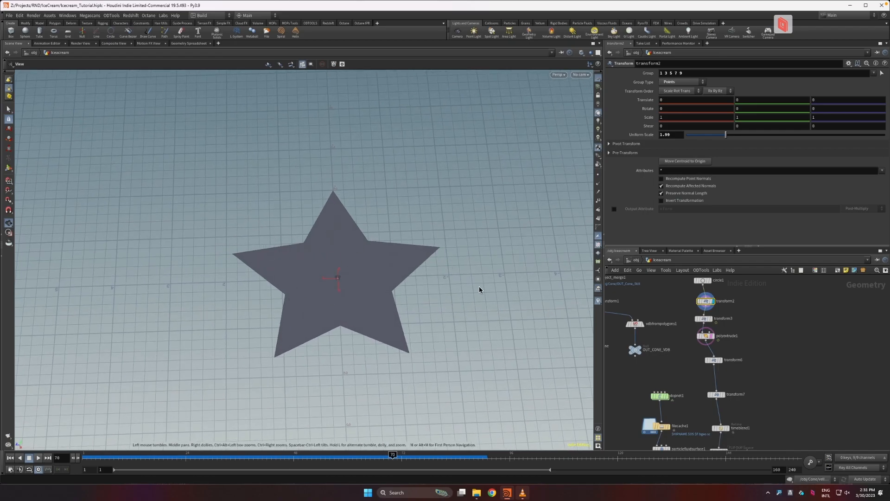
Display transform3 with its animated uniform scale and examine the shrunken star up close.
left_click(712, 319)
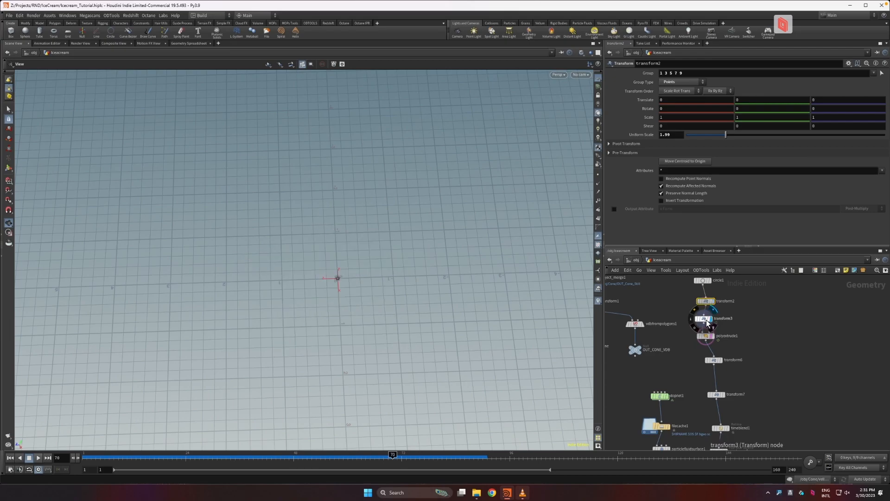
left_click(704, 319)
right_click_drag(320, 122, 462, 157)
left_click_drag(405, 208, 372, 187)
middle_click_drag(371, 187, 360, 281)
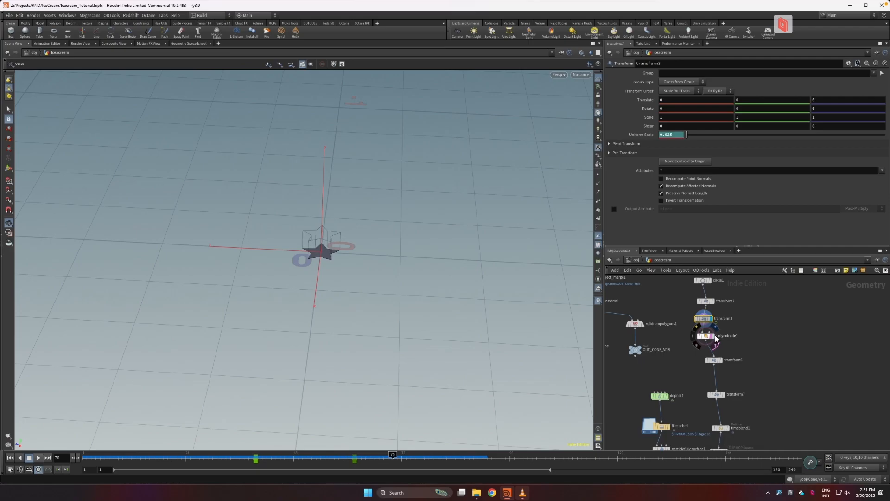
Display polyextrude1 to examine the extruded star, and check transform3's uniform scale across the early frames, returning to frame 1.
left_click(715, 336)
left_click(99, 456)
scroll(271, 336, "down", 10)
middle_click_drag(270, 338, 281, 324)
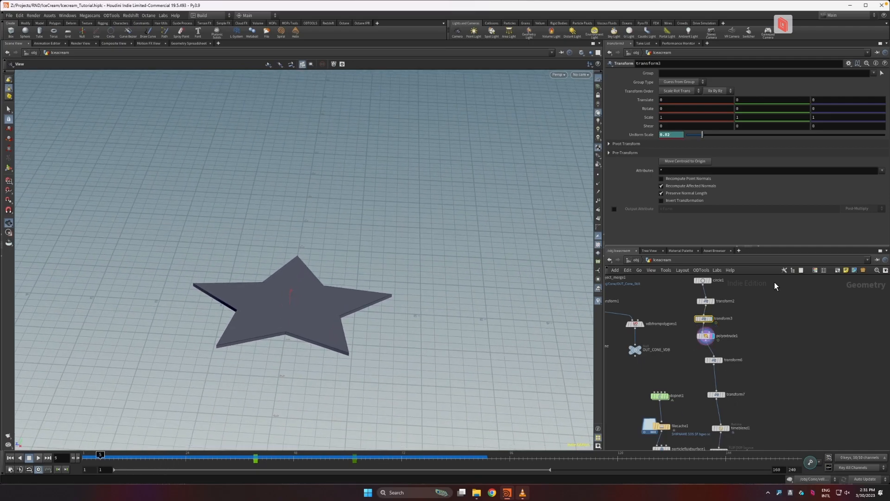
left_click(705, 337)
left_click(705, 320)
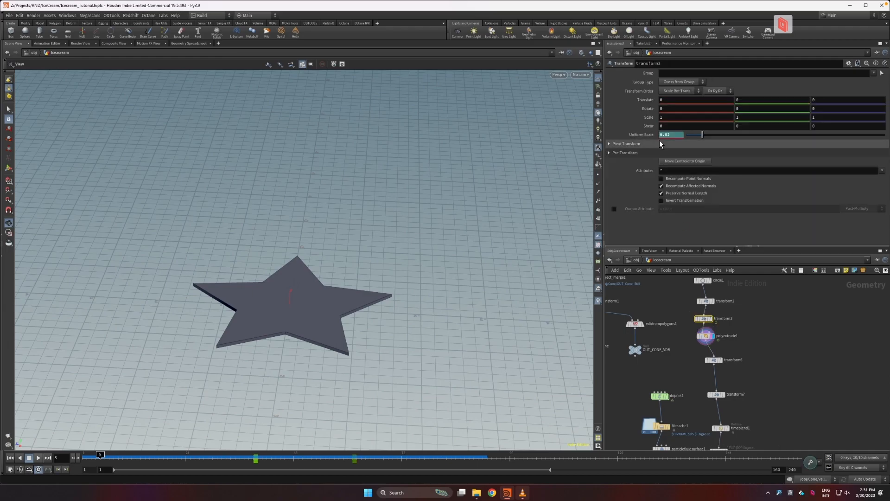
left_click_drag(105, 458, 95, 458)
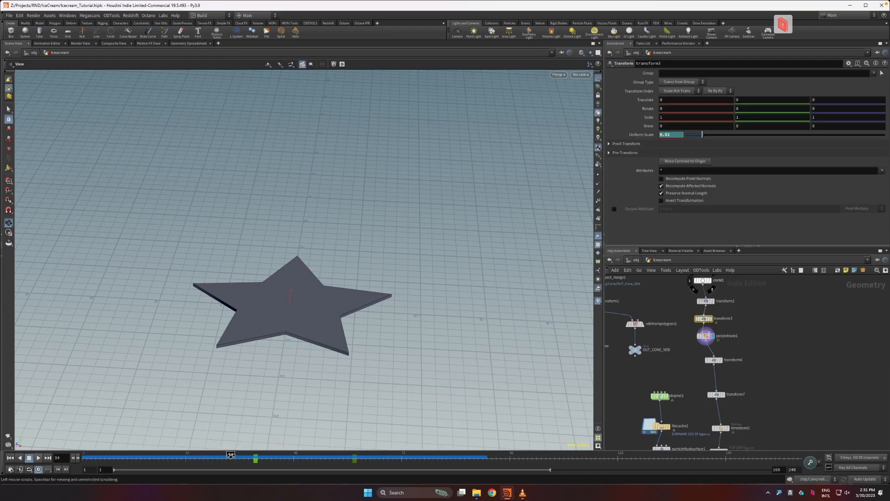
left_click_drag(247, 459, 83, 460)
left_click(705, 335)
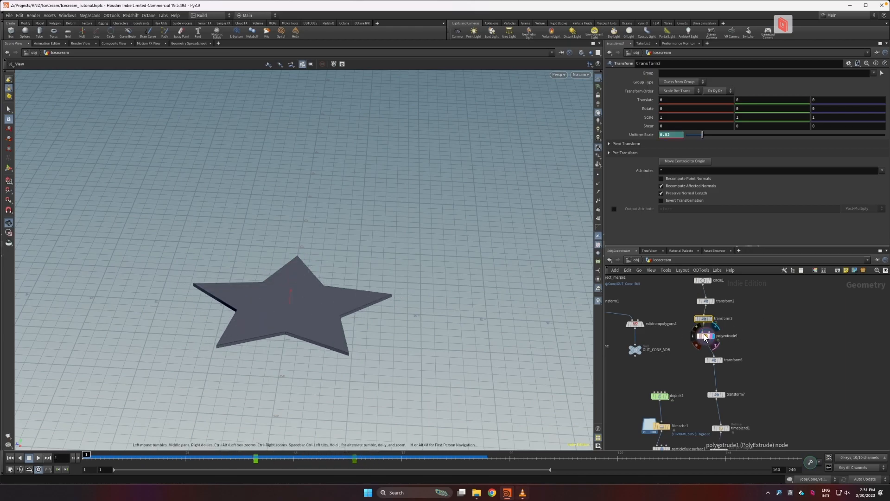
Display transform6, widen the parameter pane to read its translate expressions, and scrub the timeline to examine the star's circular motion.
left_click(721, 360)
left_click(714, 360)
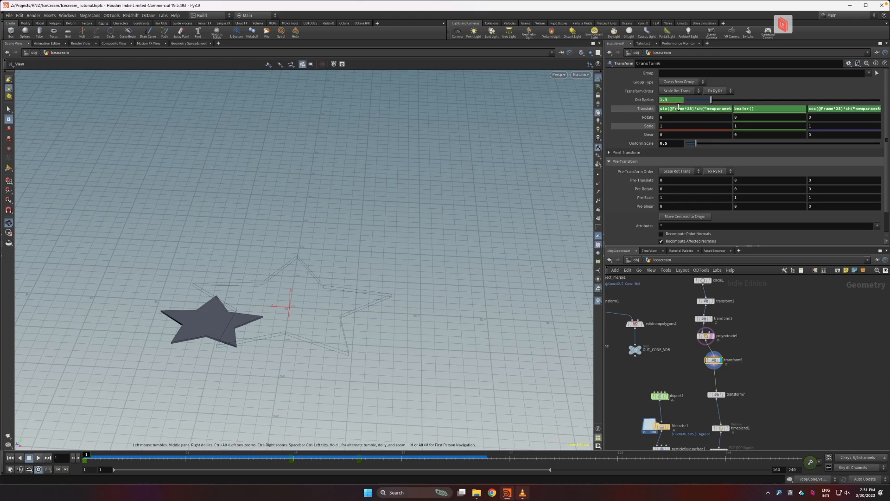
left_click_drag(605, 121, 477, 121)
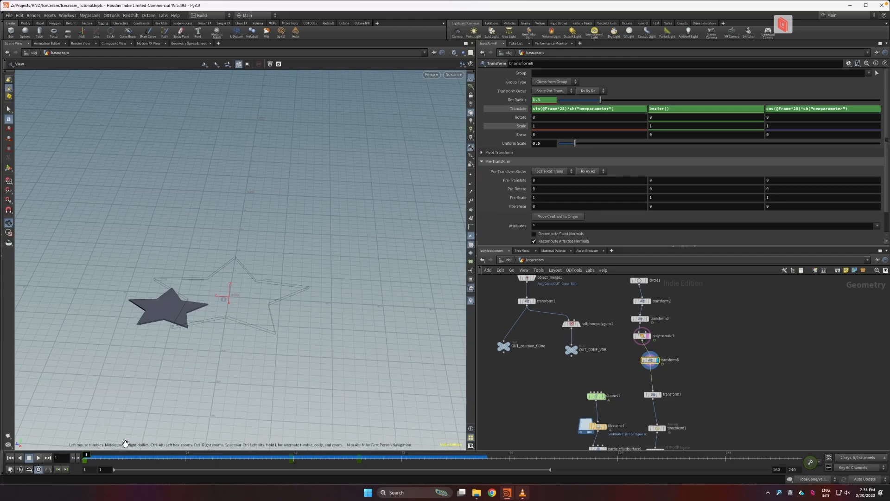
left_click_drag(92, 461, 323, 454)
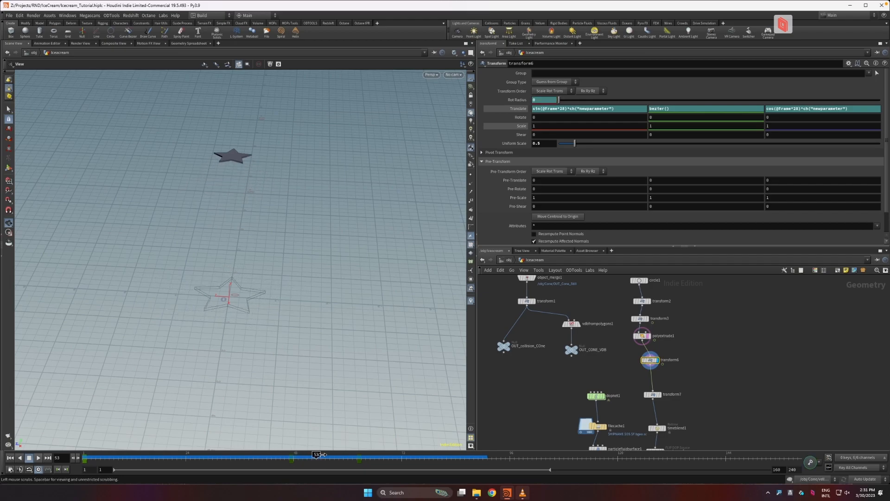
left_click_drag(322, 454, 203, 460)
left_click_drag(237, 462, 357, 474)
Display transform7 with its translate and uniform scale parameters and examine where it places the star.
left_click(660, 394)
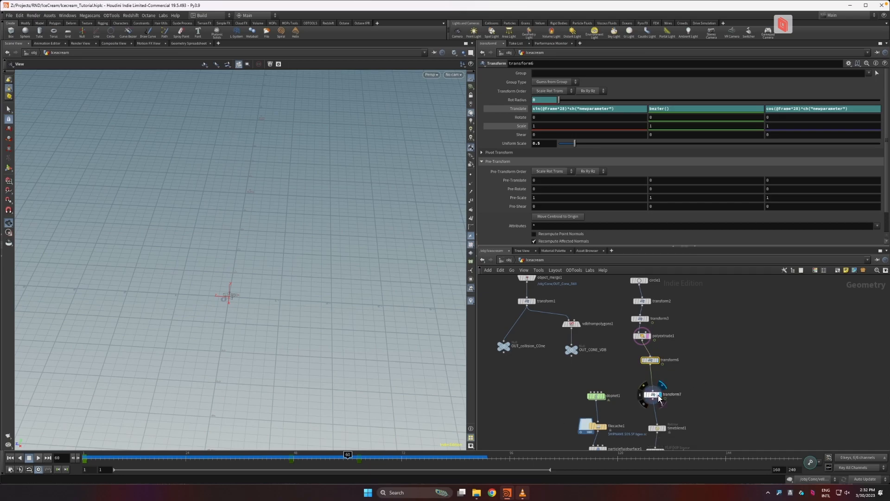
left_click(653, 395)
scroll(352, 269, "down", 2)
left_click_drag(352, 270, 328, 323)
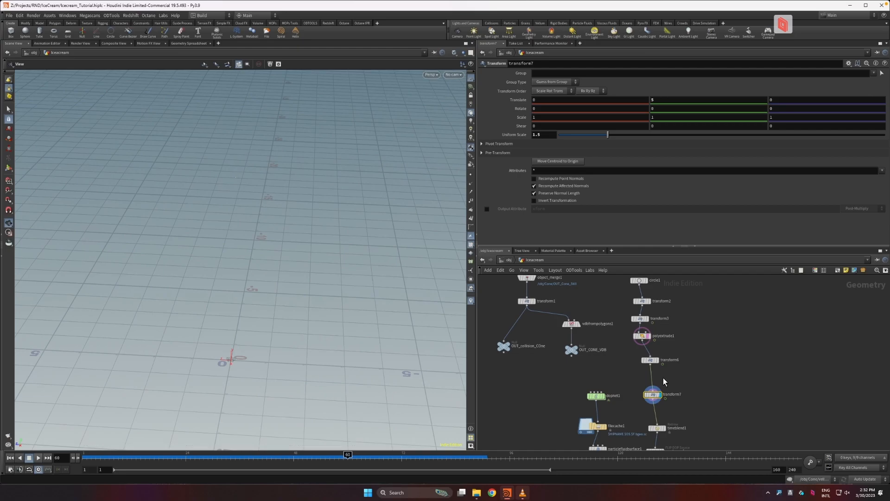
Show OUT_collision_COne as a template alongside transform7 and scrub the timeline to examine the star's motion above the cone.
scroll(274, 302, "down", 3)
middle_click_drag(274, 302, 271, 364)
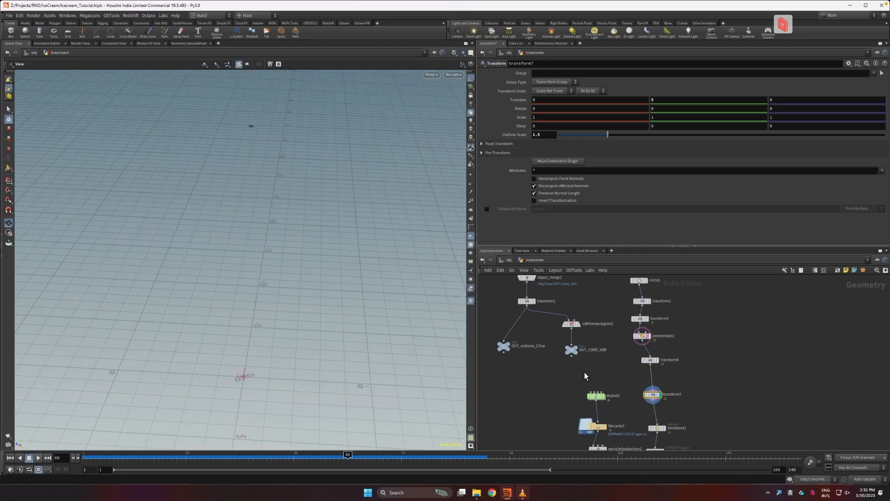
left_click(511, 348)
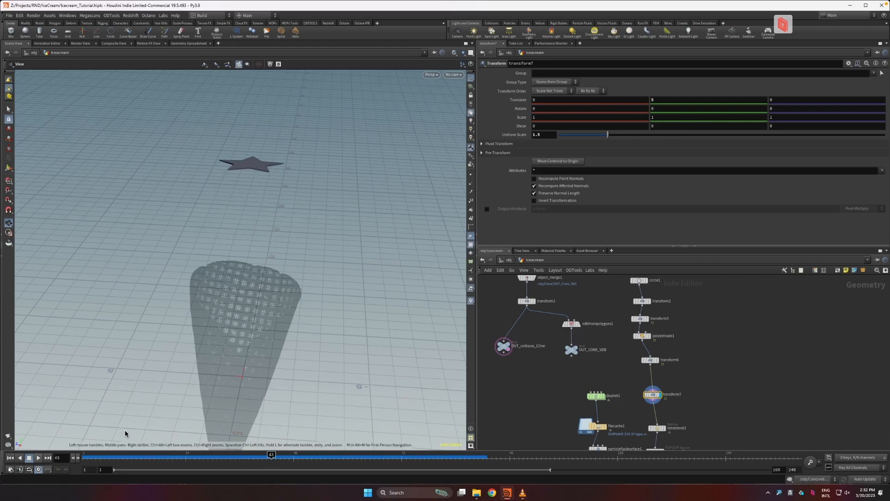
left_click_drag(139, 454, 202, 454)
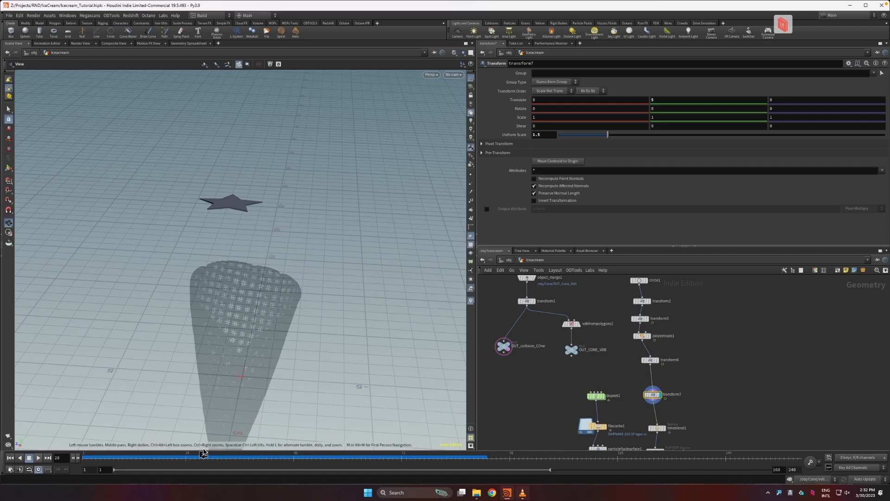
Display timeblend1 to read its retime parameters, and inspect create_surface's voxel size and particle settings.
middle_click_drag(704, 411, 685, 334)
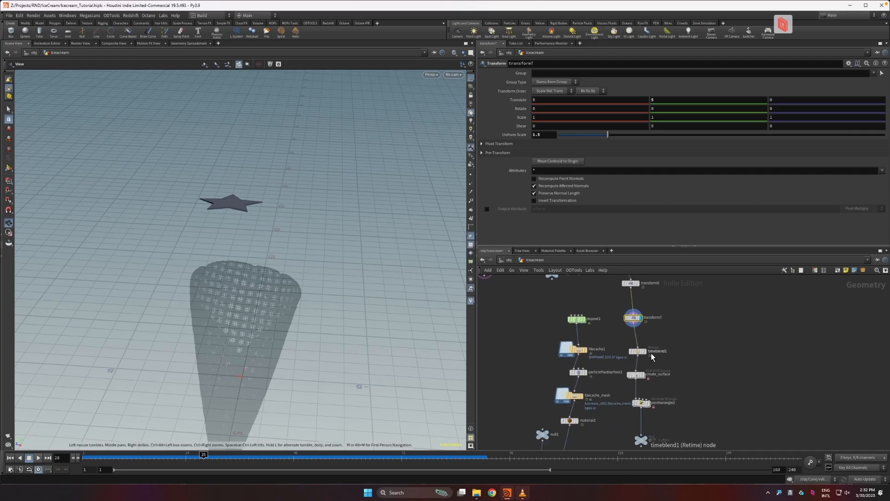
left_click(639, 354)
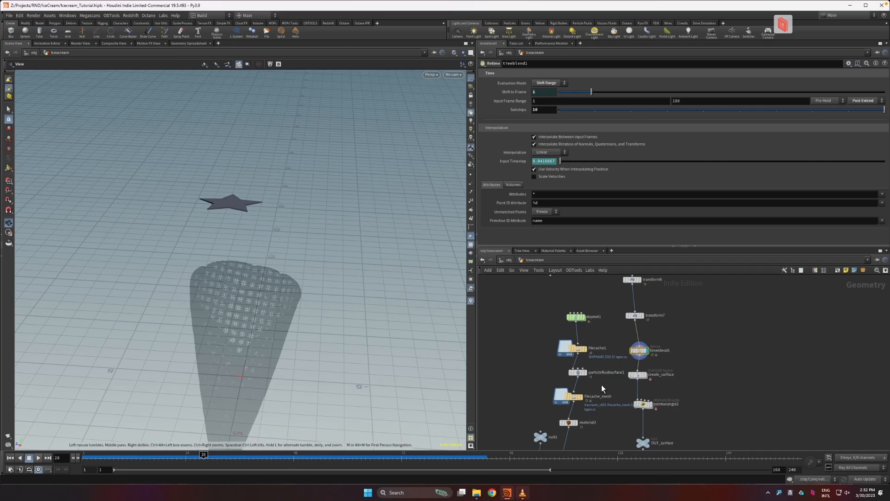
middle_click_drag(602, 385, 592, 372)
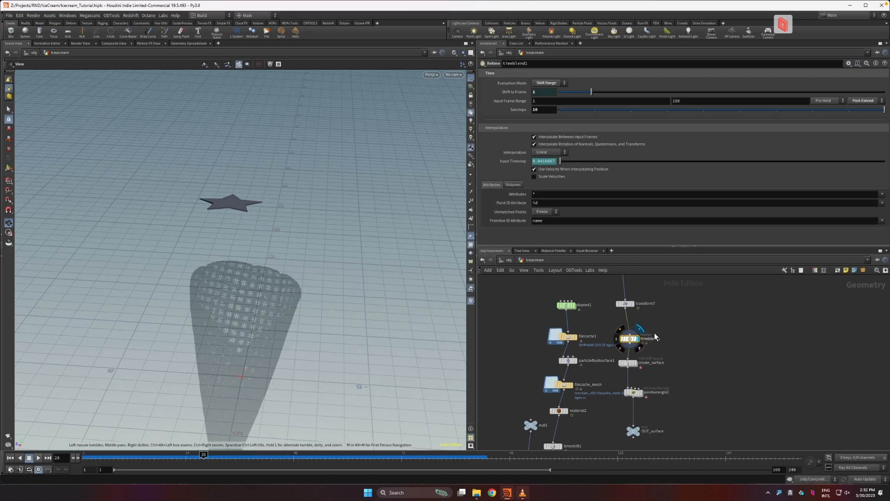
left_click(629, 363)
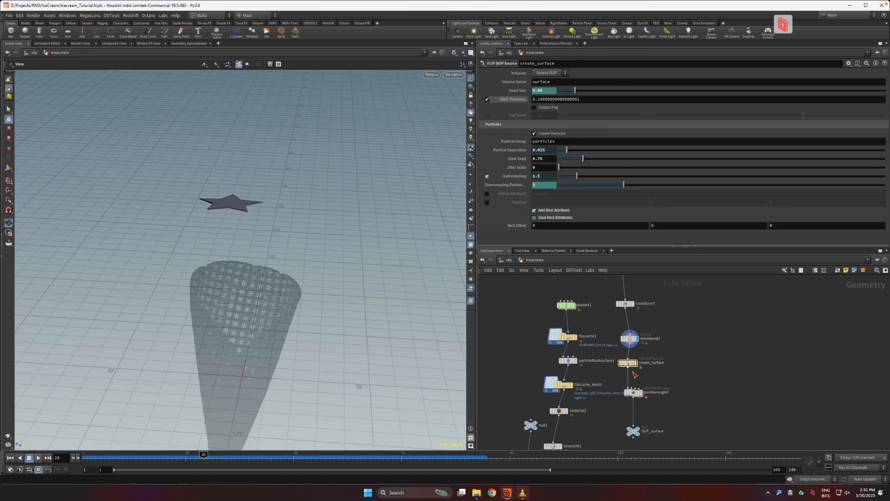
Examine pointwrangle2's VEX code, highlighting the downward velocity line and the viscosity line.
left_click(633, 394)
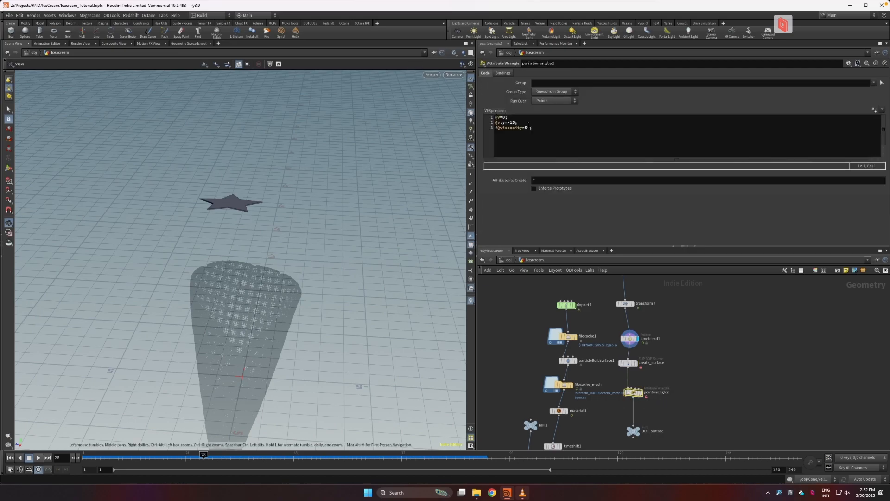
left_click_drag(529, 123, 474, 124)
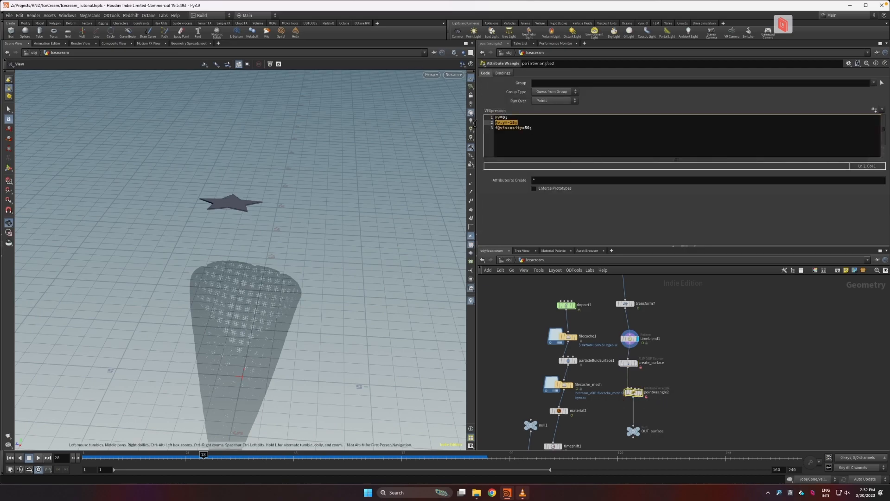
left_click_drag(536, 128, 475, 133)
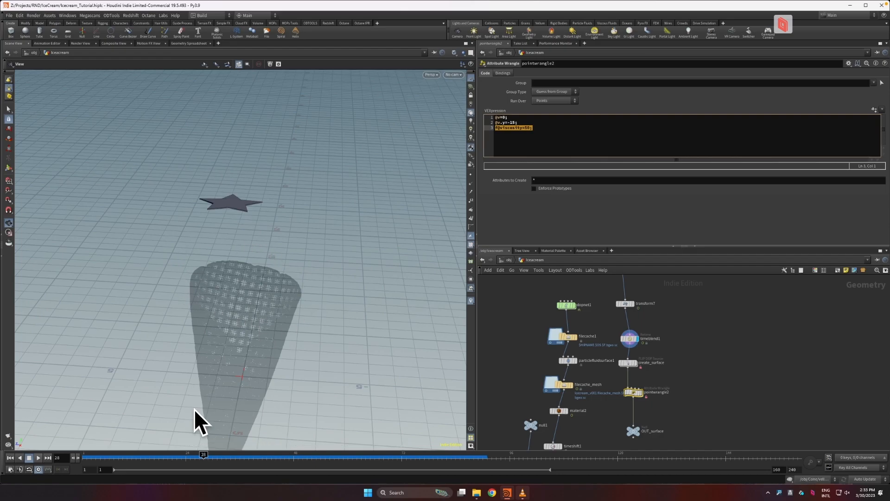
Return to frame 1, enter dopnet1 and inspect flipfluidobject's particle separation and initial data.
left_click(10, 457)
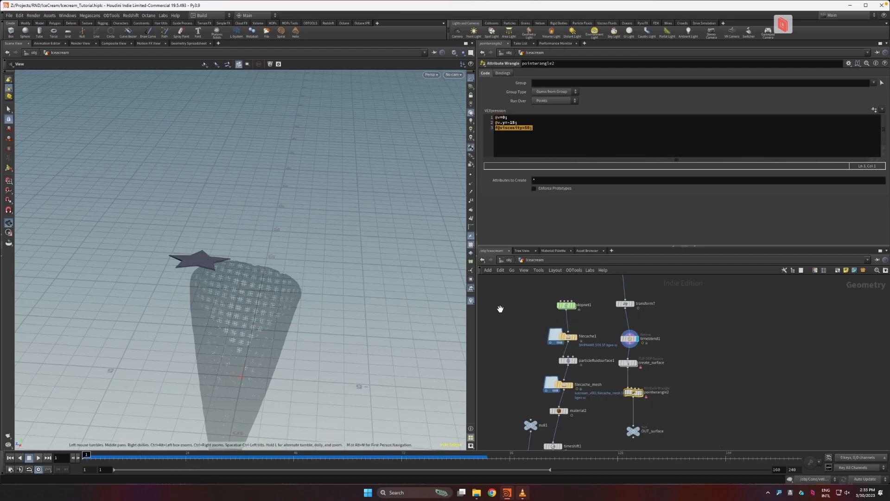
double_click(566, 305)
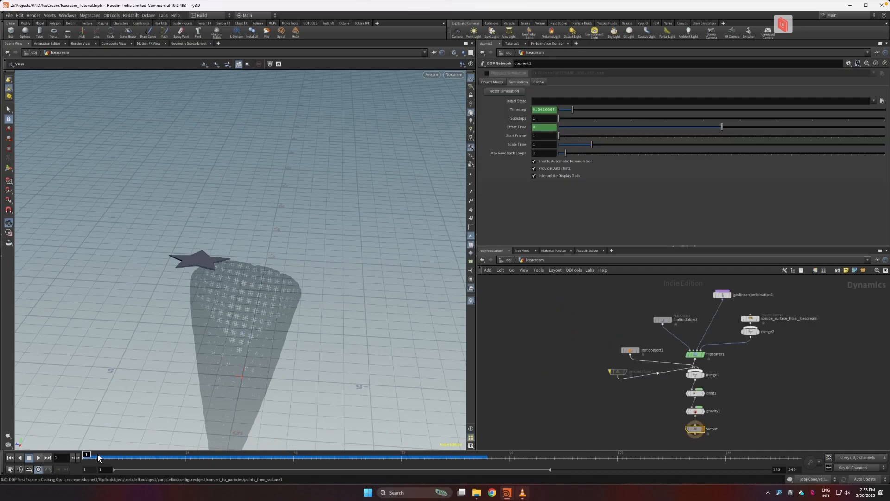
middle_click_drag(747, 350, 705, 363)
left_click(620, 333)
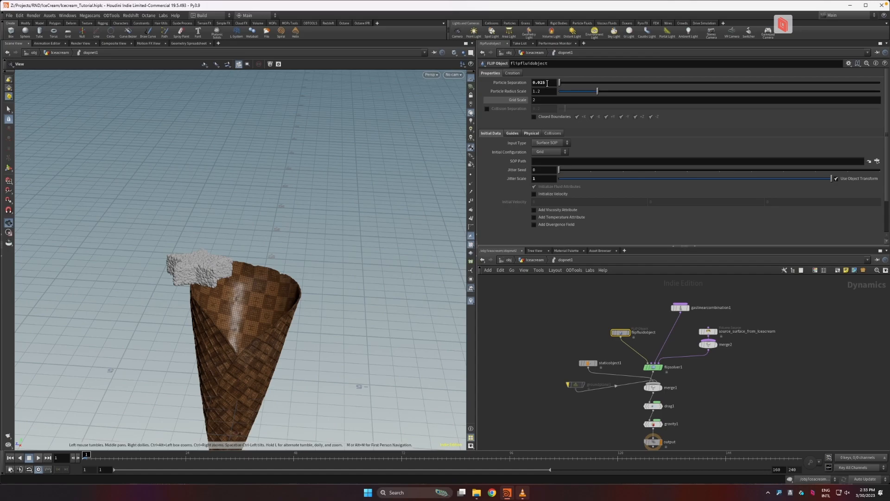
Inspect staticobject1's SOP path, volume collision settings and proxy volume, and examine the cone with the emitted particles.
left_click(590, 363)
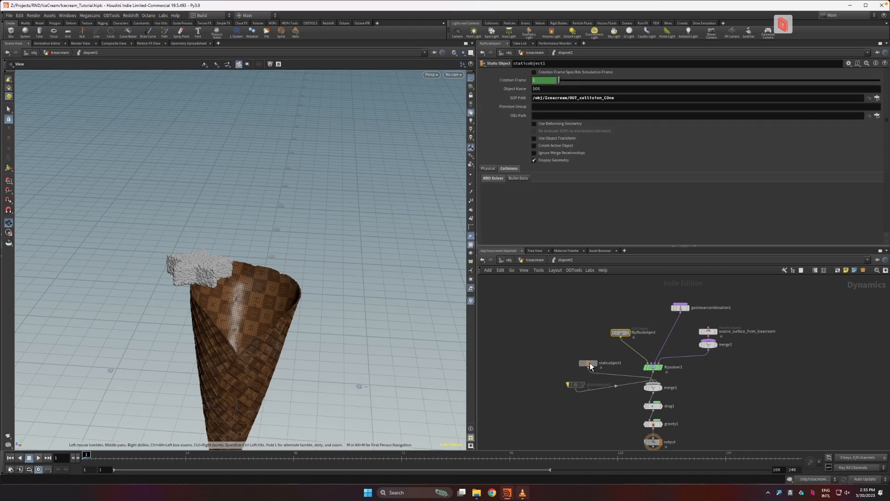
scroll(589, 198, "down", 2)
scroll(588, 202, "down", 5)
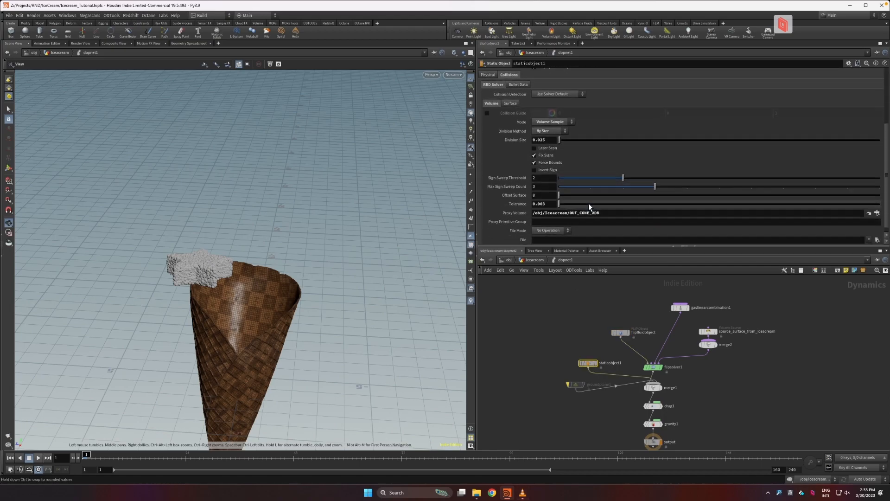
left_click_drag(244, 309, 245, 297)
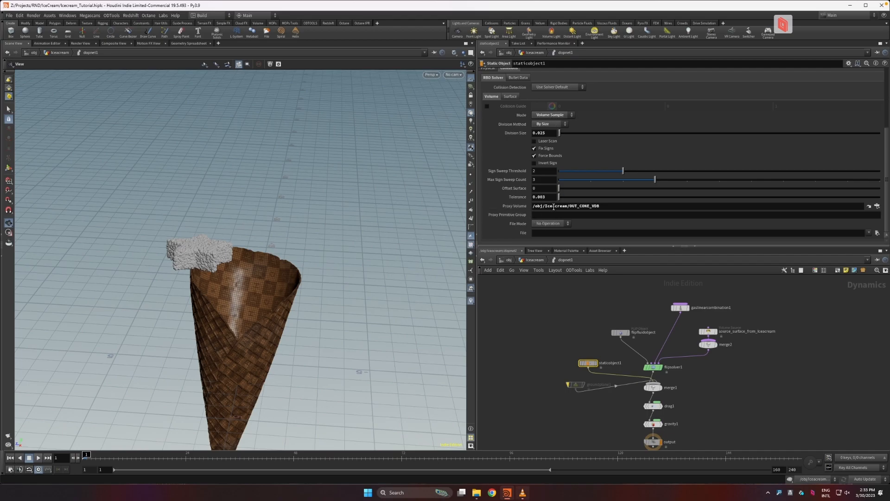
mouse_move(235, 343)
left_mouse_down()
mouse_move(235, 260)
mouse_move(239, 340)
left_mouse_up()
scroll(635, 165, "up", 5)
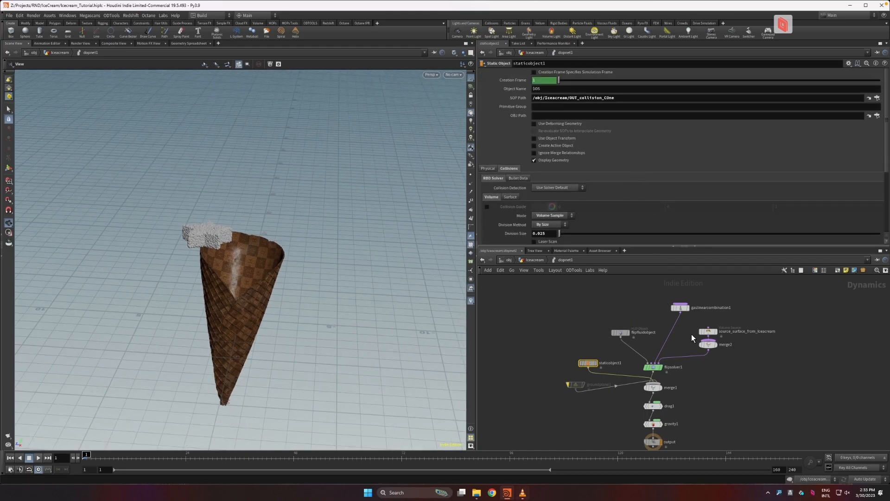
Inspect source_surface_from_Icecream's activation, SOP path, and particle and volume source settings.
left_click(708, 331)
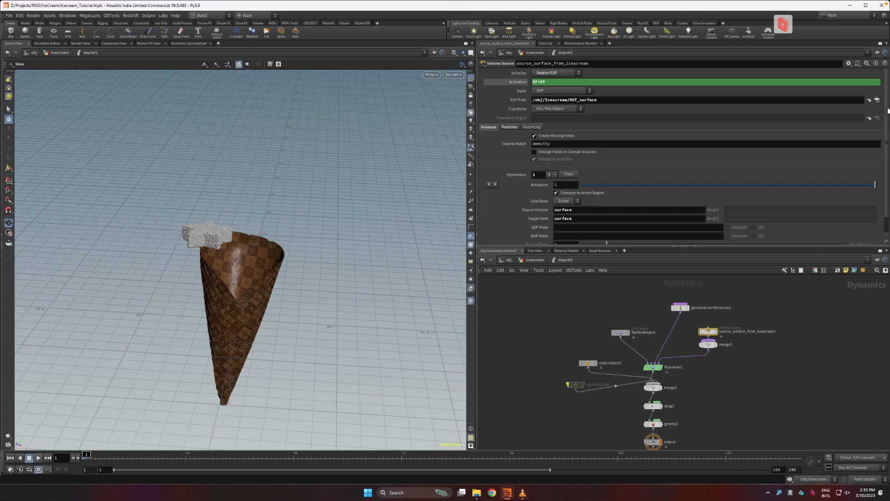
scroll(888, 111, "down", 1)
left_click(507, 110)
left_click(482, 111)
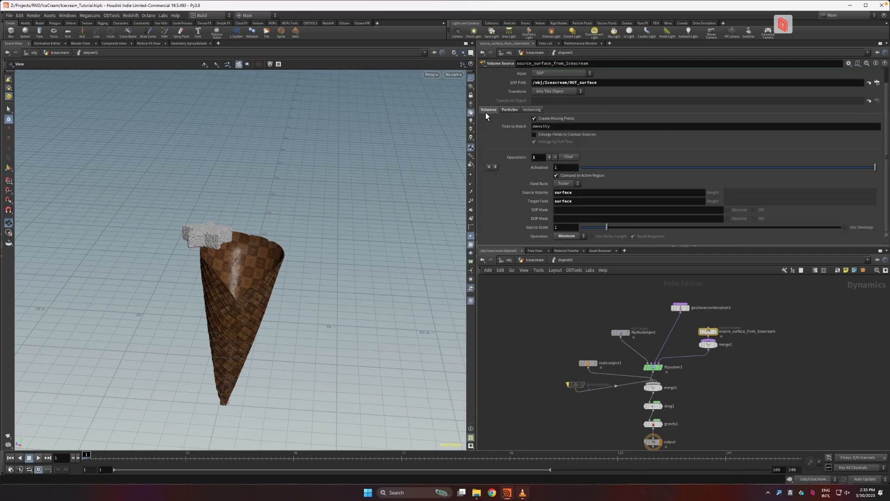
left_click_drag(887, 150, 886, 192)
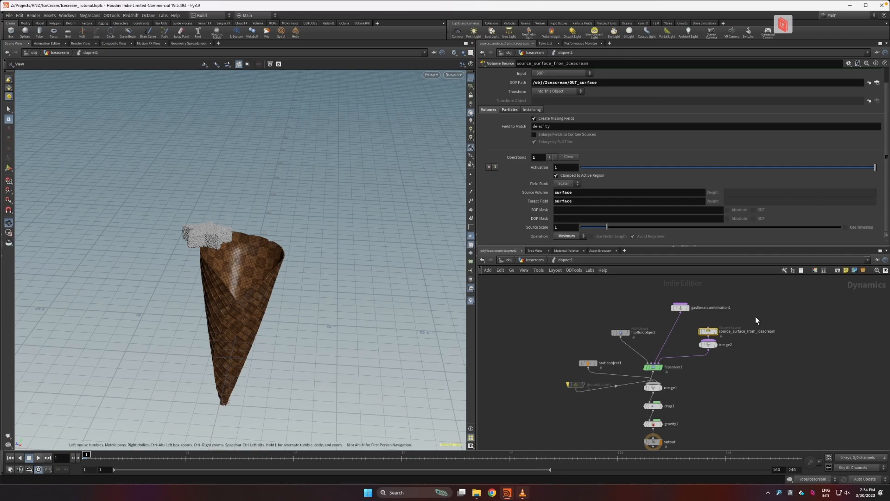
scroll(612, 129, "up", 1)
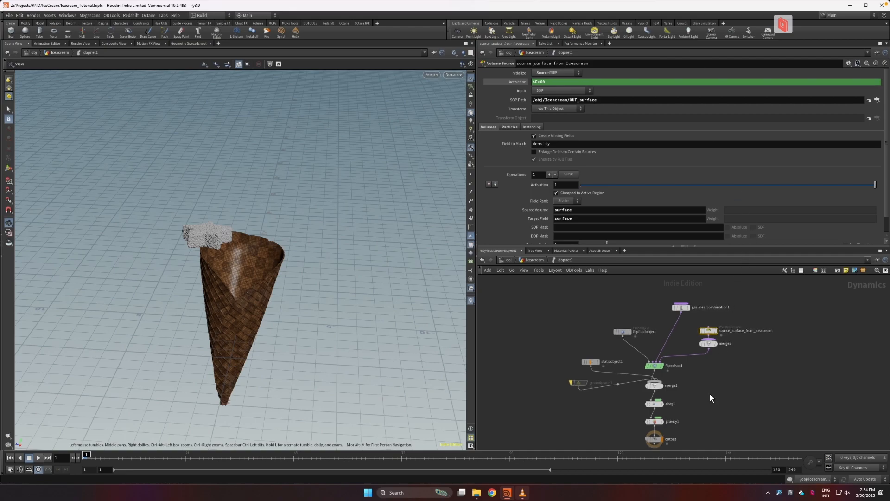
Inspect the force parameters of gravity1 and drag1 in the DOP network.
middle_click_drag(713, 387, 718, 366)
scroll(693, 383, "up", 3)
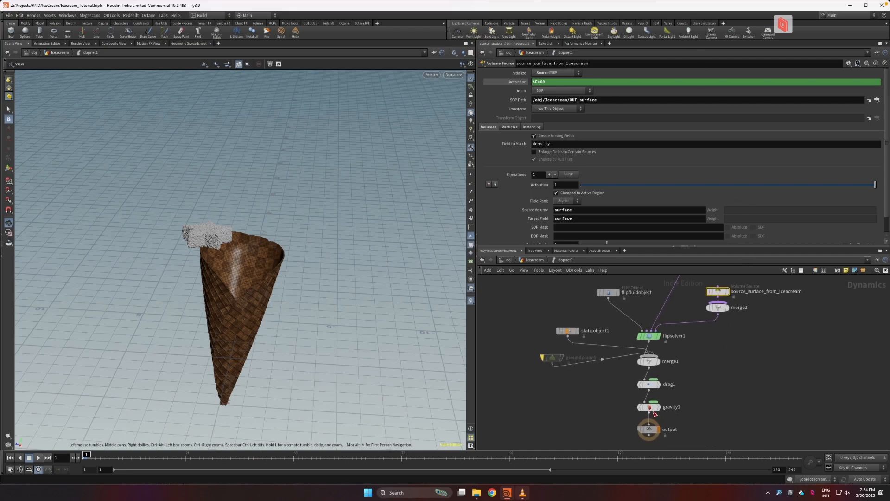
left_click(653, 410)
mouse_move(648, 385)
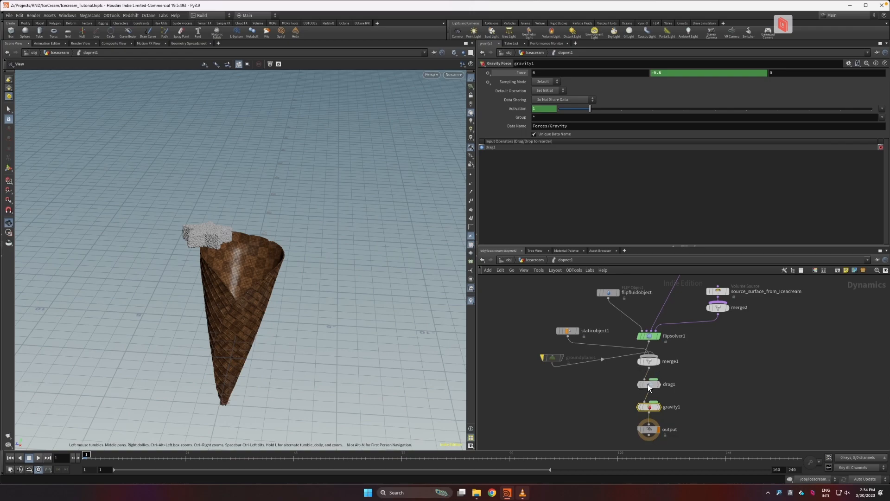
left_click(648, 384)
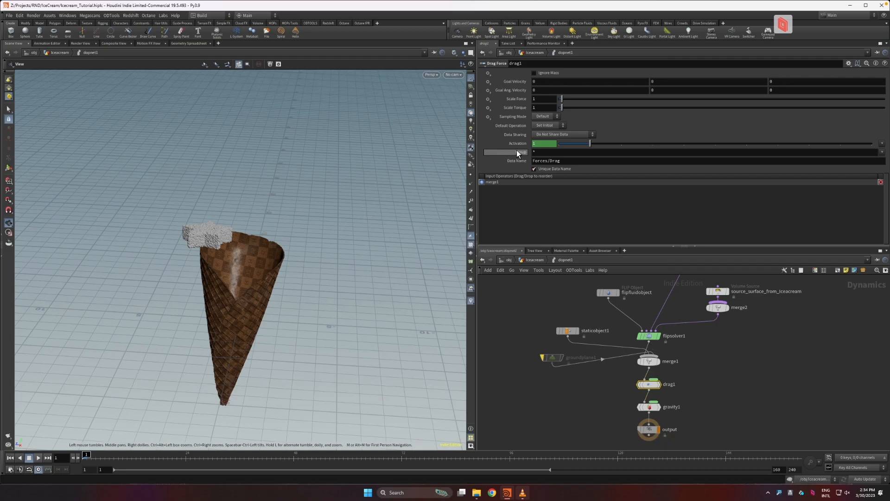
Set flipsolver1's Max Substeps to 2.
left_click(649, 336)
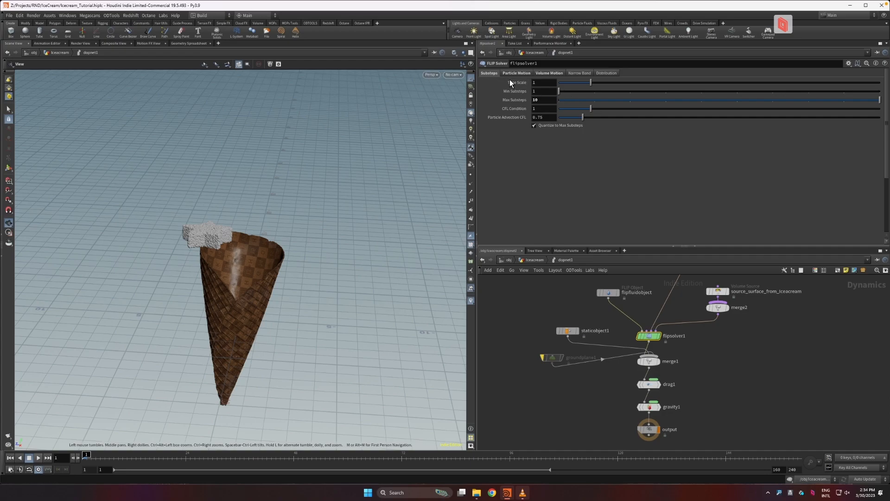
left_click_drag(549, 100, 509, 100)
type("2")
left_click(536, 146)
Review flipsolver1's particle motion behavior, reseeding and separation settings, checking the expression behind Particles Per Voxel.
left_click(516, 74)
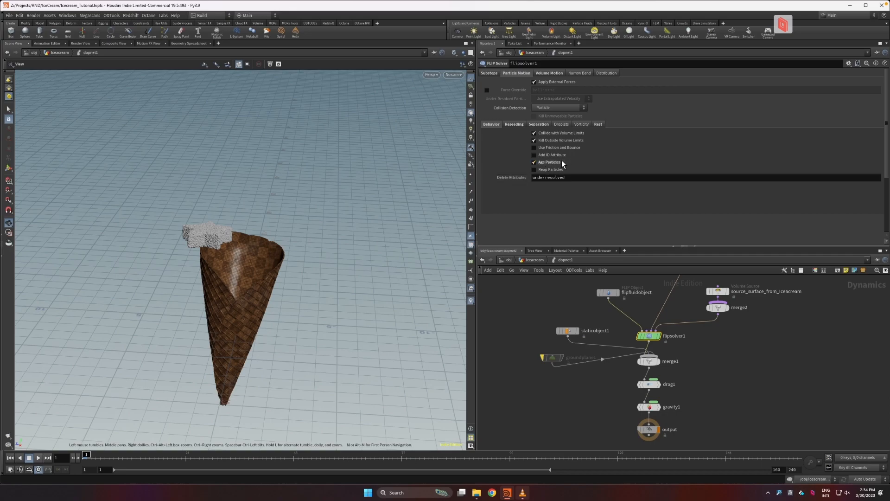
left_click(519, 125)
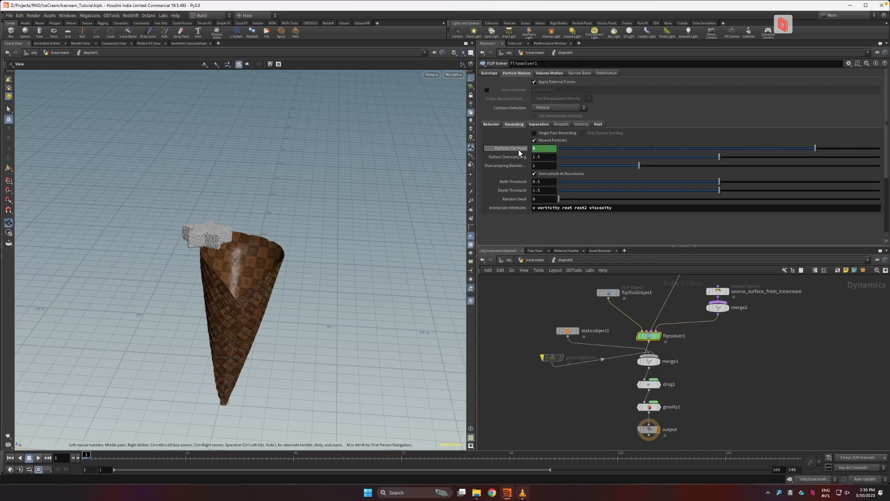
left_click(519, 146)
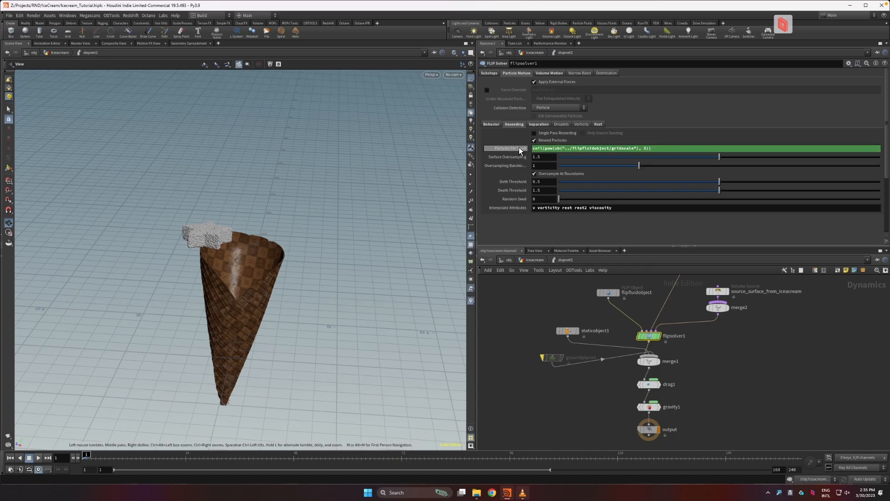
left_click(519, 148)
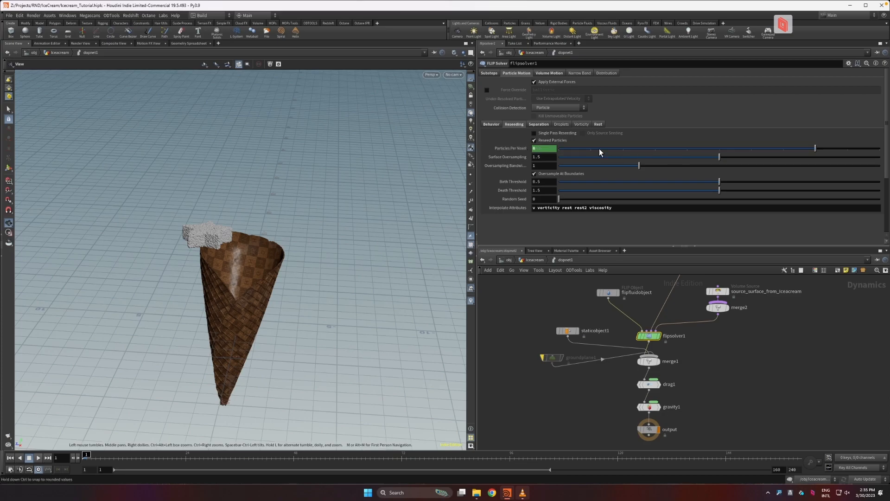
left_click(539, 125)
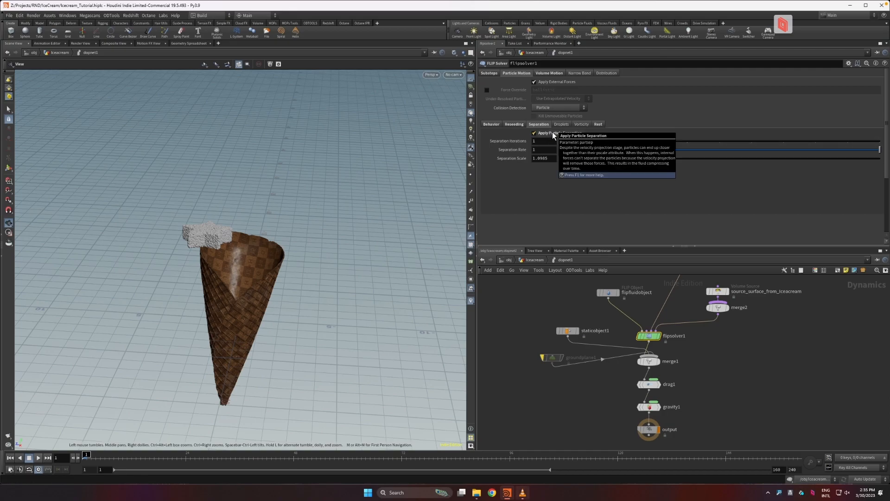
Review flipsolver1's volume motion settings, keeping Velocity Transfer on APIC (Swirly), and inspect the viscosity and solver options.
left_click(560, 74)
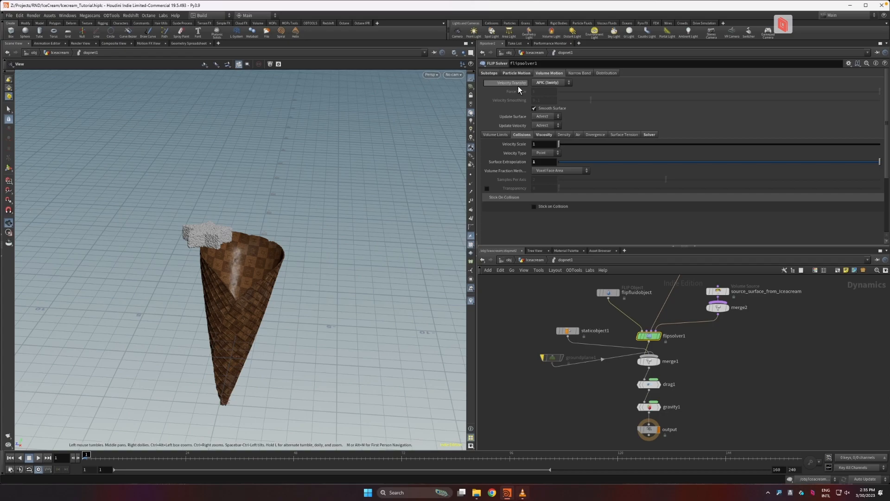
mouse_move(519, 87)
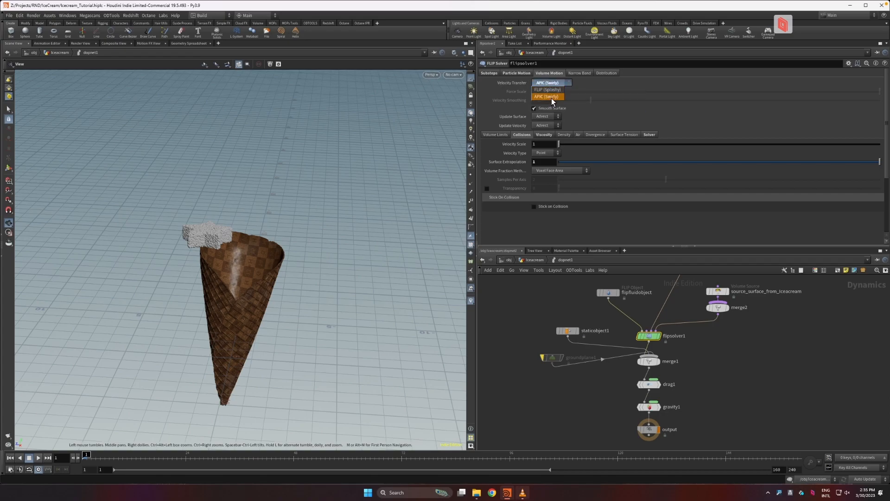
left_click(551, 98)
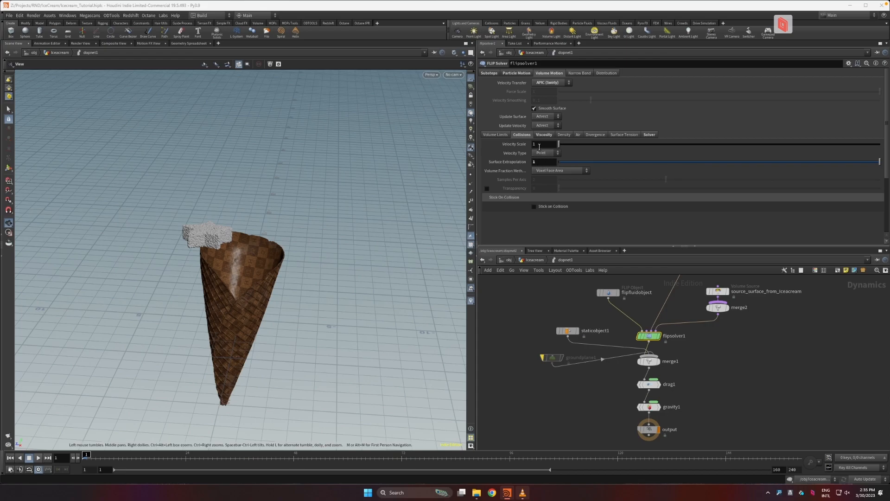
left_click(544, 135)
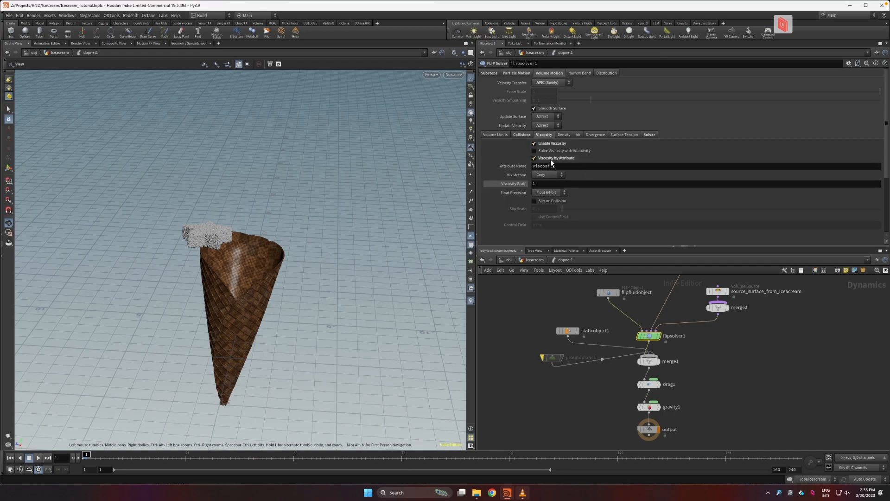
left_click(650, 135)
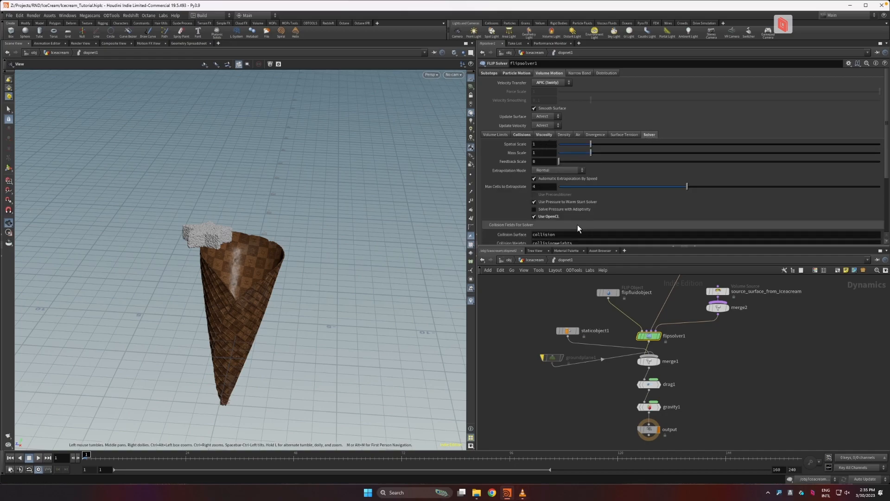
Examine the Use OpenCL option and its help description in flipsolver1's solver settings.
scroll(542, 215, "down", 2)
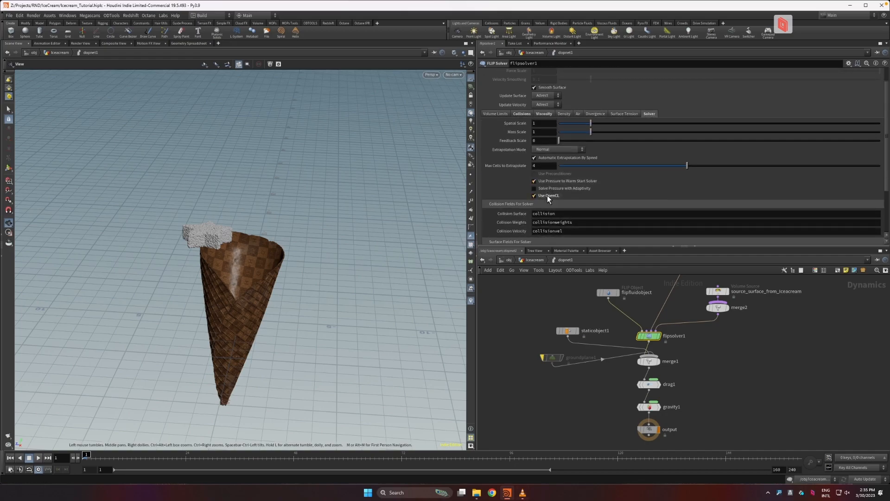
mouse_move(547, 195)
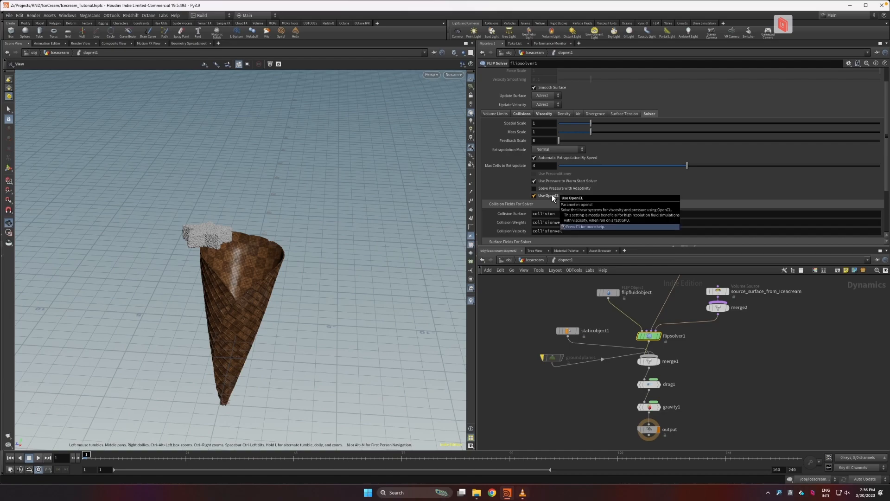
scroll(555, 198, "up", 1)
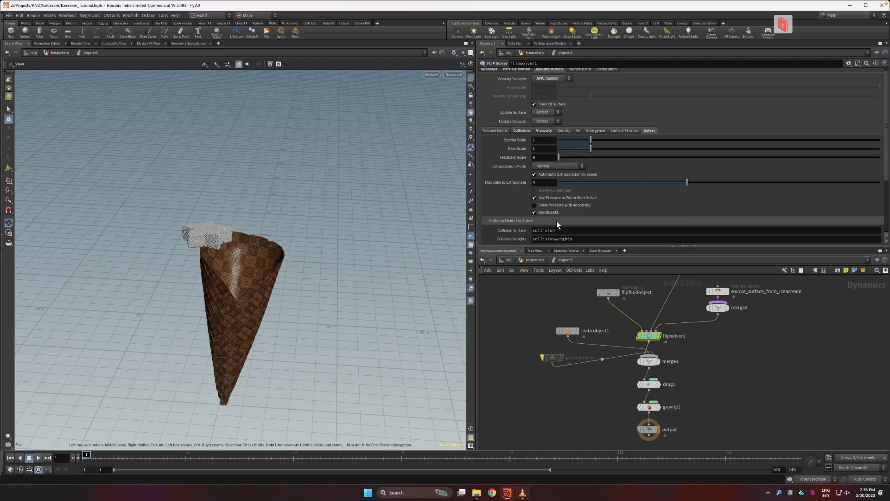
Inspect gaslinearcombination1's viscosity destination, geometry and source fields, the expression behind its additional Constant, and its default operation.
middle_click_drag(692, 314, 657, 373)
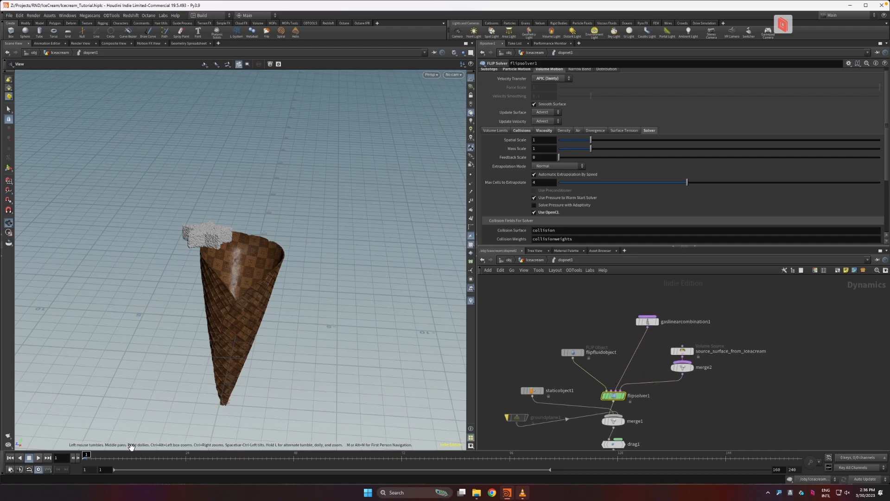
left_click(648, 322)
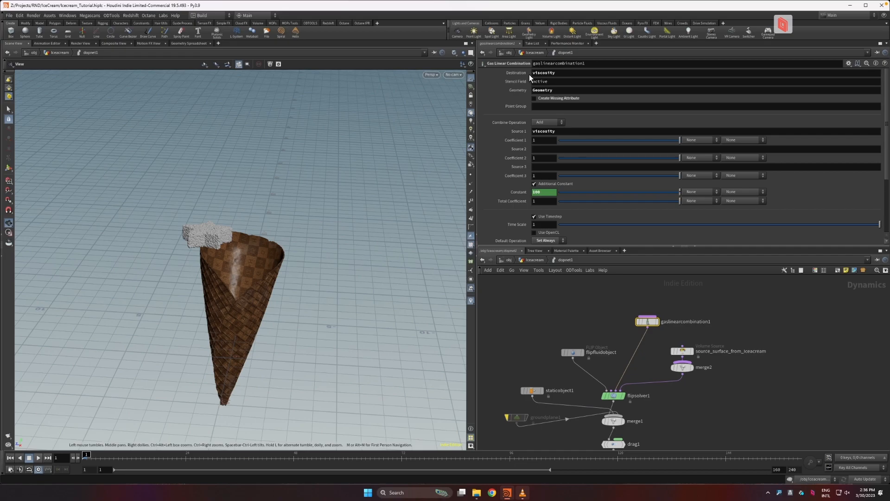
left_click_drag(532, 73, 506, 93)
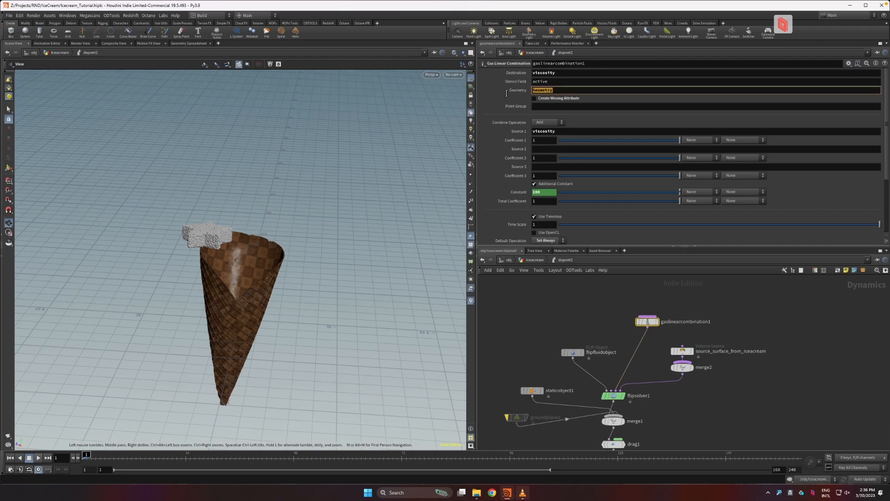
left_click(607, 113)
left_click(520, 193)
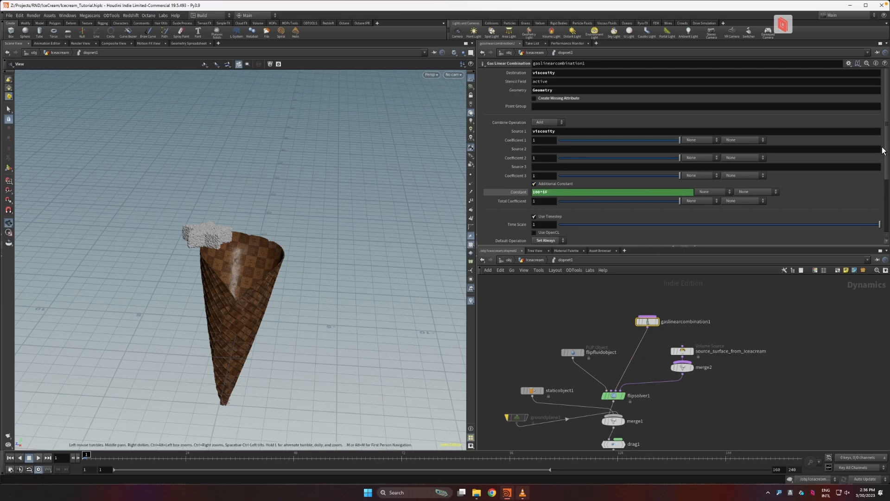
left_click_drag(885, 151, 703, 198)
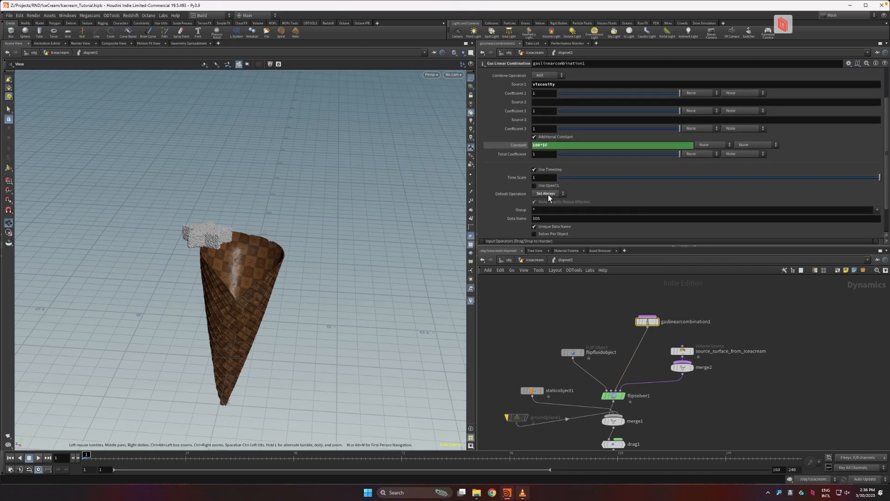
Return to the Icecream geometry network, display filecache1 and go to frame 70.
left_click(533, 260)
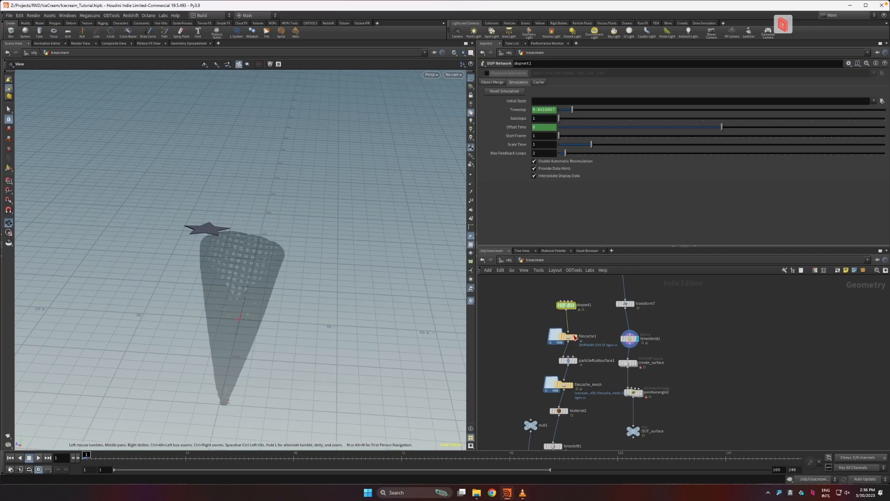
left_click(567, 341)
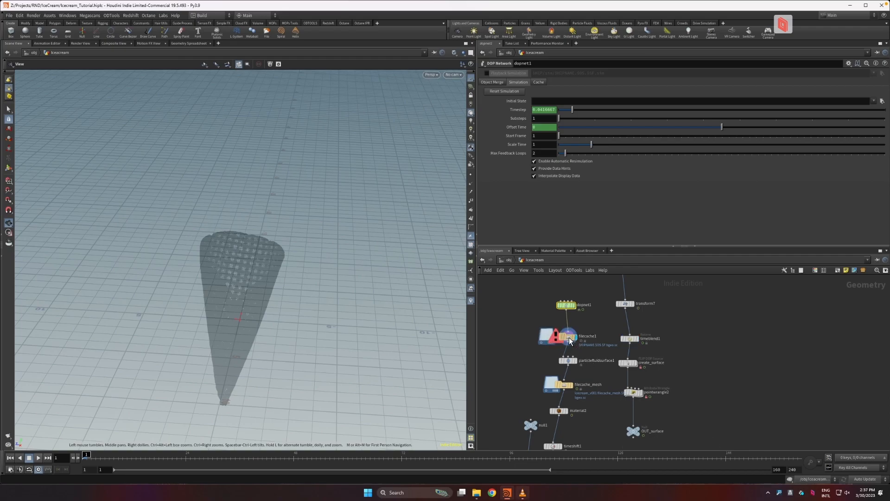
left_click_drag(86, 458, 394, 455)
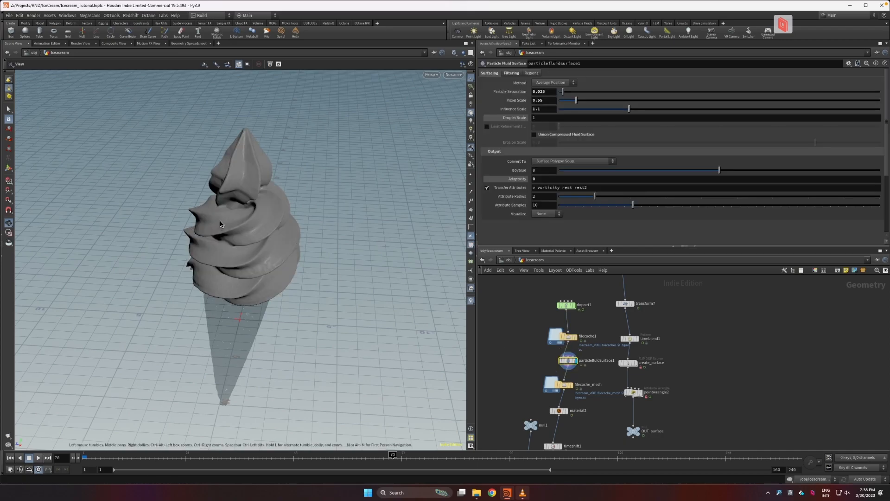
Examine the ice cream mesh from particlefluidsurface1 up close, together with its particle separation, voxel scale, influence scale and output parameters.
key("super")
key("super")
left_click_drag(239, 218, 243, 193)
middle_click_drag(244, 194, 244, 218)
right_click_drag(244, 218, 275, 51)
right_click_drag(236, 248, 235, 212)
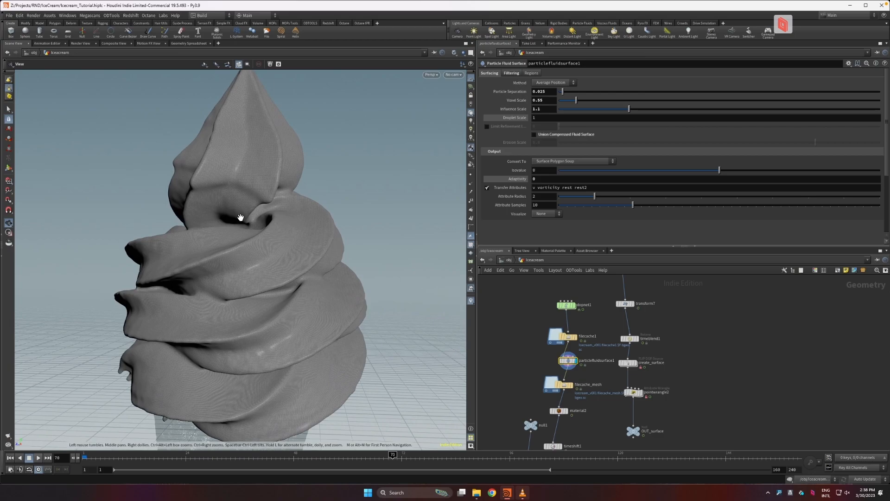
mouse_move(234, 212)
left_mouse_down()
mouse_move(225, 232)
mouse_move(232, 227)
left_mouse_up()
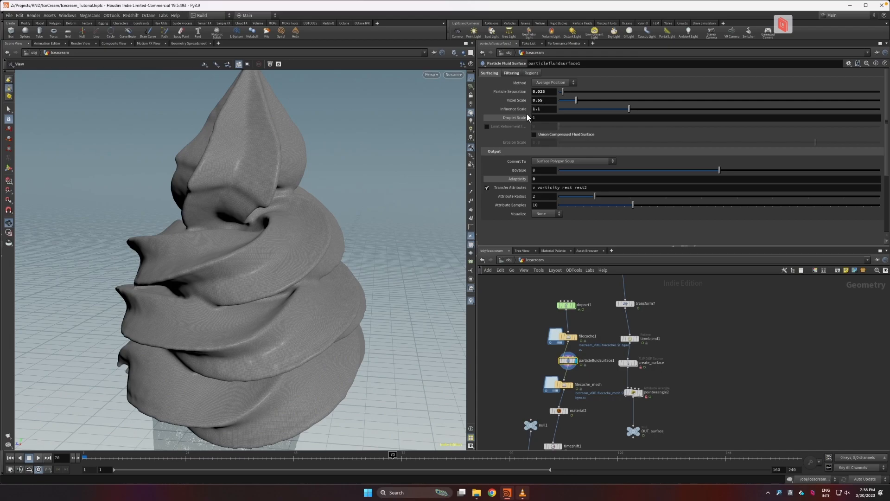
scroll(233, 272, "up", 5)
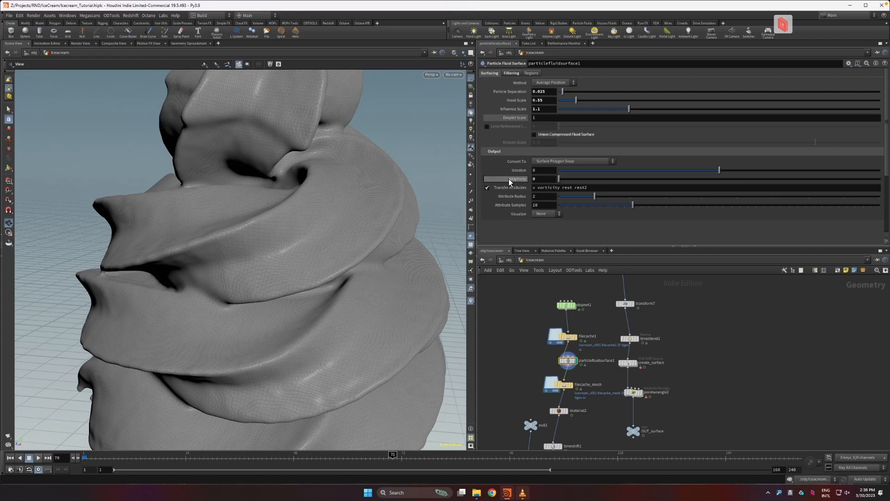
Review particlefluidsurface1's dilate, smooth and erode filtering settings and compare them with the ice cream surface.
left_click(516, 76)
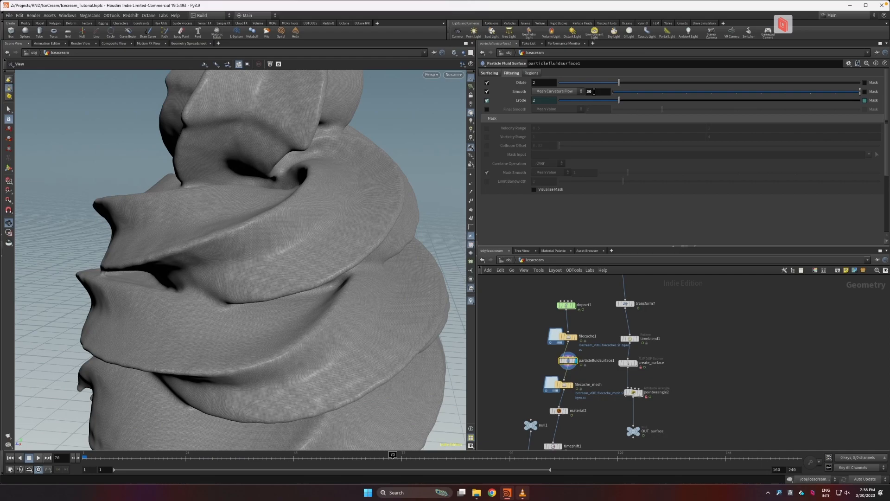
left_click(487, 100)
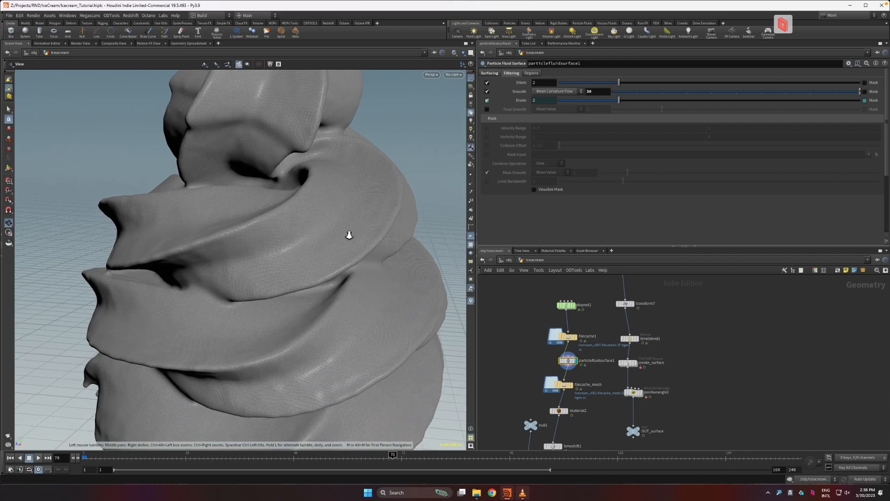
right_click_drag(348, 221, 339, 317)
Display filecache_mesh and then switch1, and inspect the frame expression and clamp settings of timeshift1.
middle_click_drag(616, 413, 635, 350)
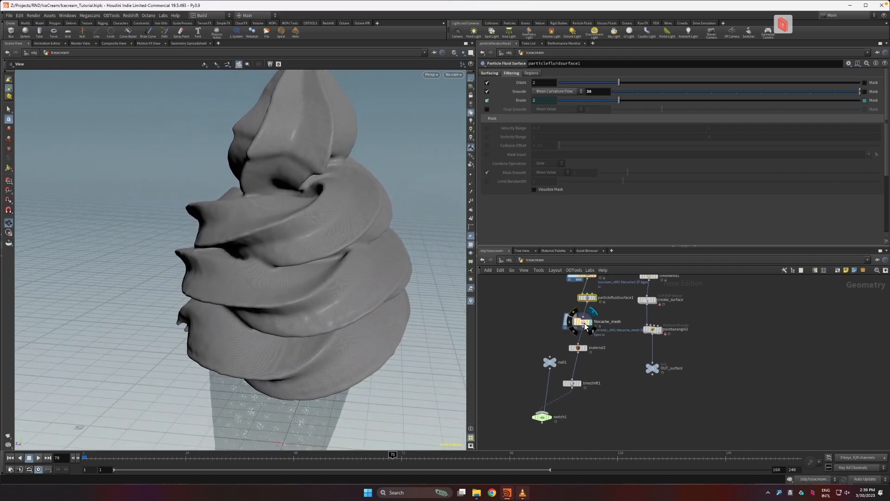
left_click(583, 321)
left_click(550, 416)
left_click(541, 416)
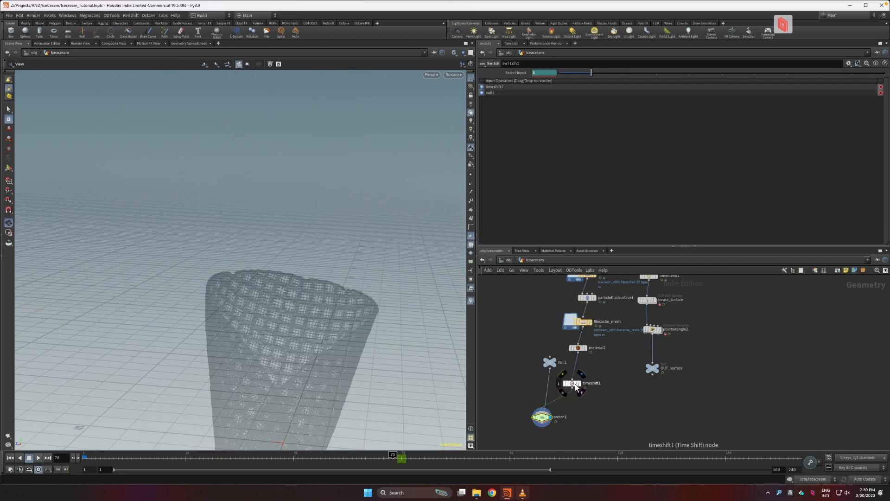
left_click(573, 383)
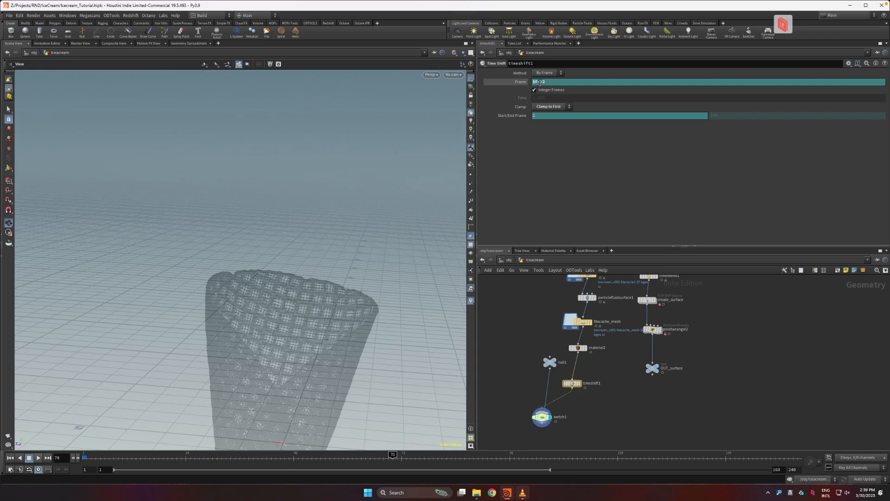
Move switch1 below timeshift1 and null1 beside it, keeping both wired into switch1, and show switch1's parameters.
left_click_drag(338, 342, 332, 327)
left_click_drag(534, 416, 540, 416)
left_click(573, 384)
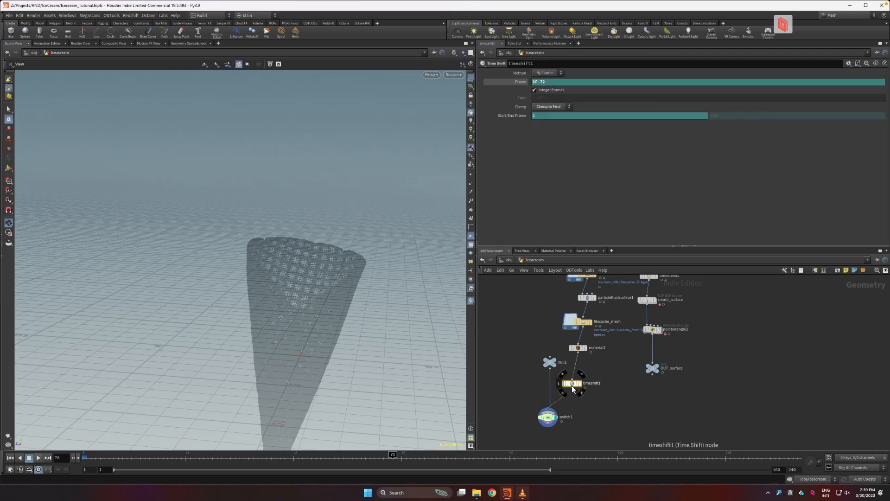
left_click_drag(548, 362, 539, 377)
left_click(542, 384)
left_click(548, 407)
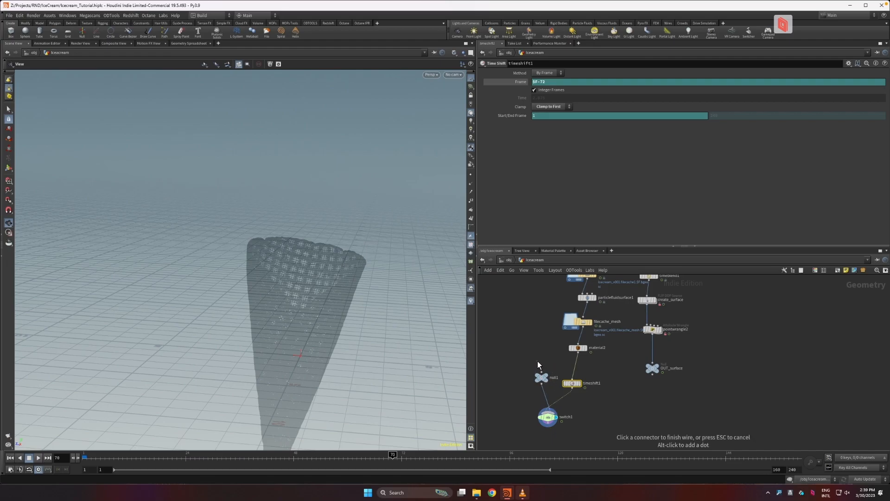
left_click(548, 417)
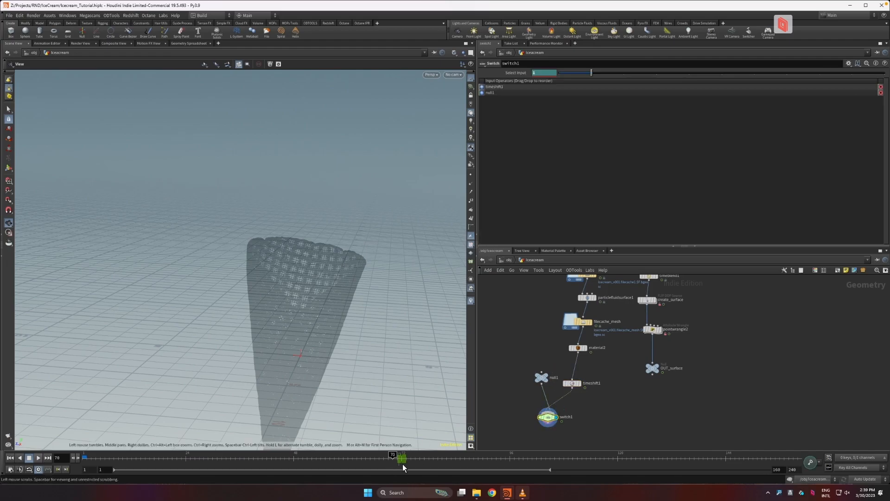